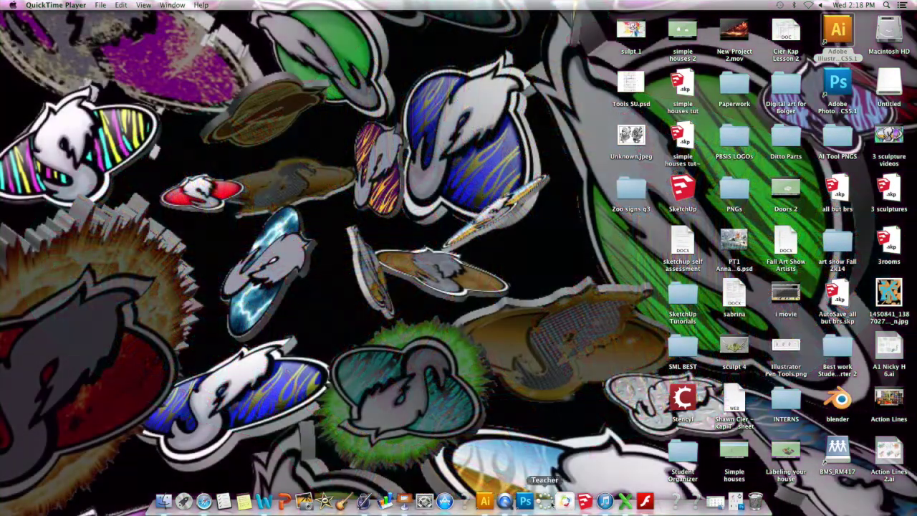
- Create a new Letter-size document, 11 × 8.5 in, using inches as units
left_click(486, 501)
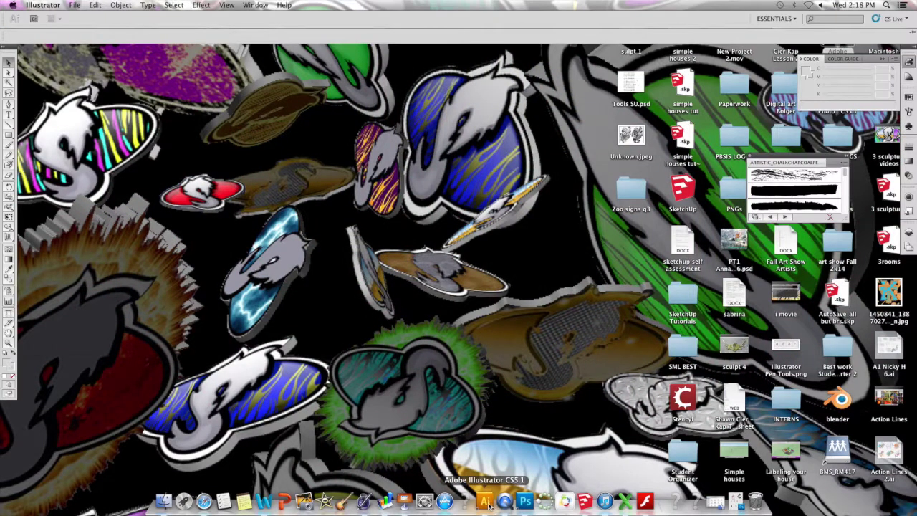
left_click(75, 6)
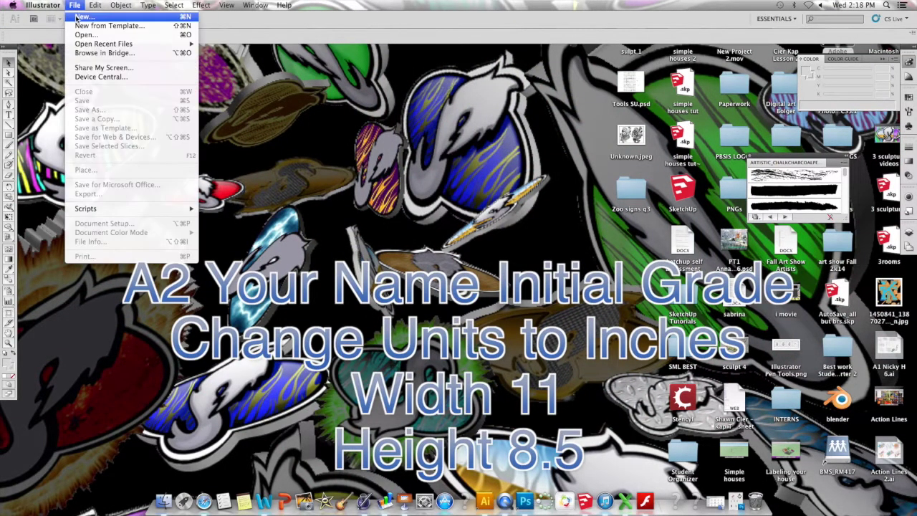
left_click(78, 16)
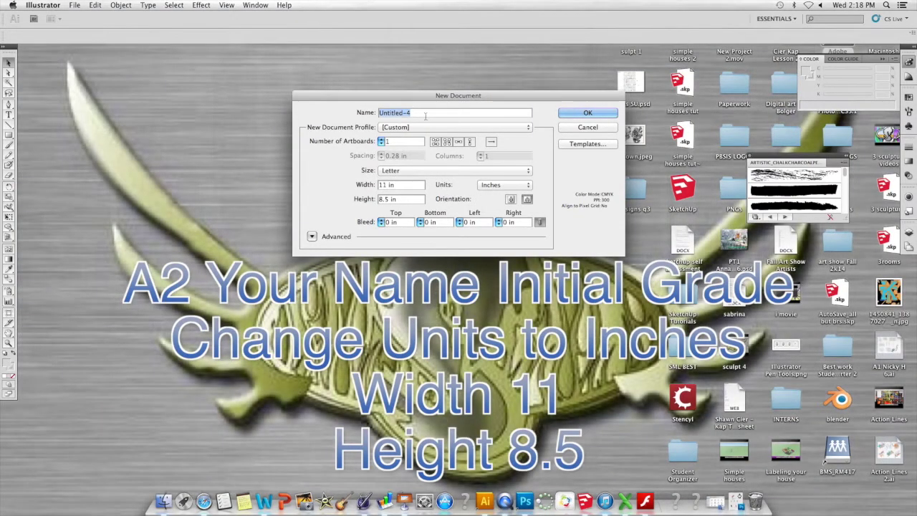
left_click(579, 115)
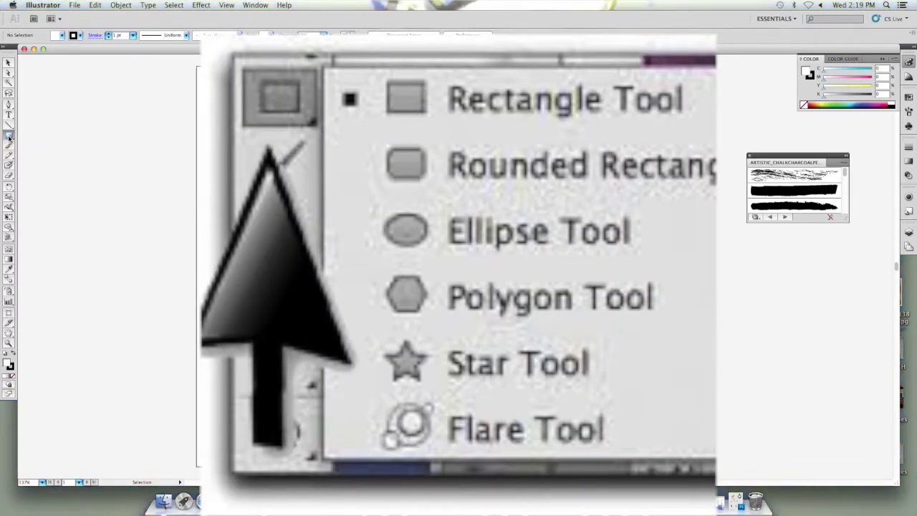
left_click_drag(9, 138, 102, 322)
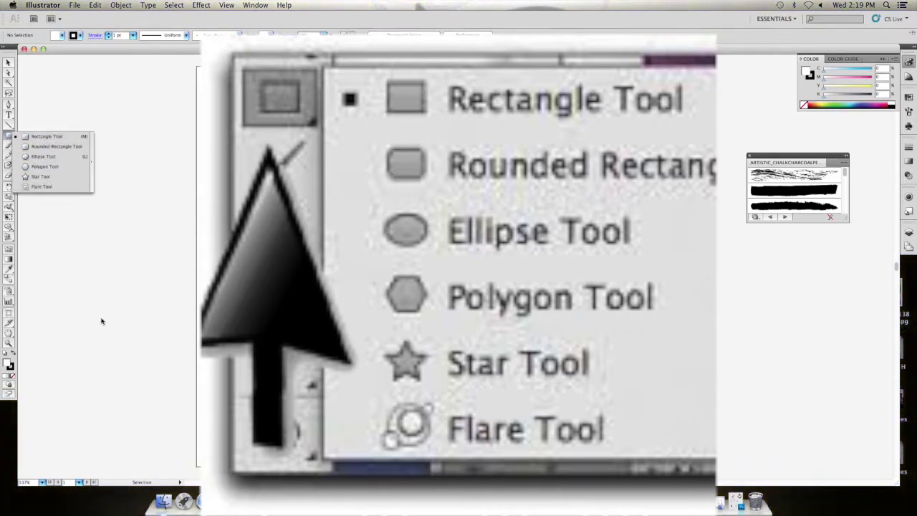
left_click_drag(57, 224, 44, 141)
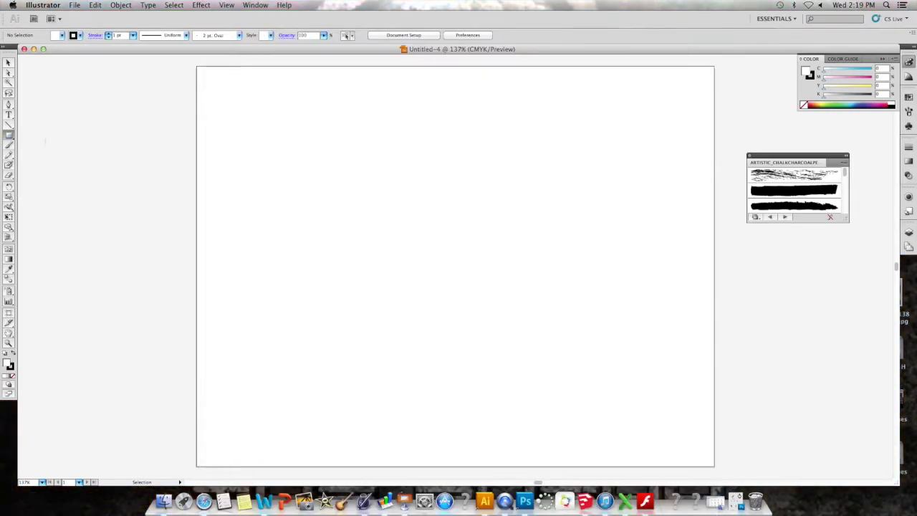
- Draw a closed, curved crescent outline with the Pen tool near the page's upper-left, then deselect it
left_click(9, 105)
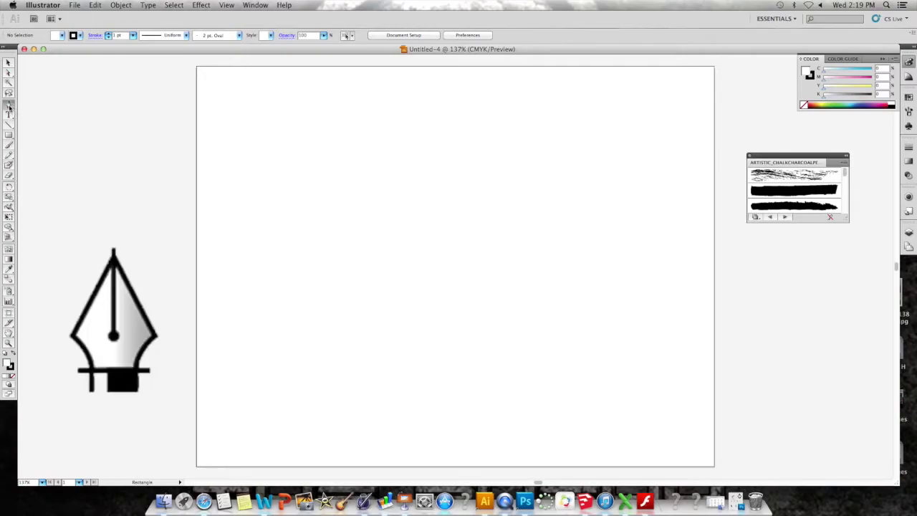
left_click(292, 202)
left_click_drag(260, 134, 344, 81)
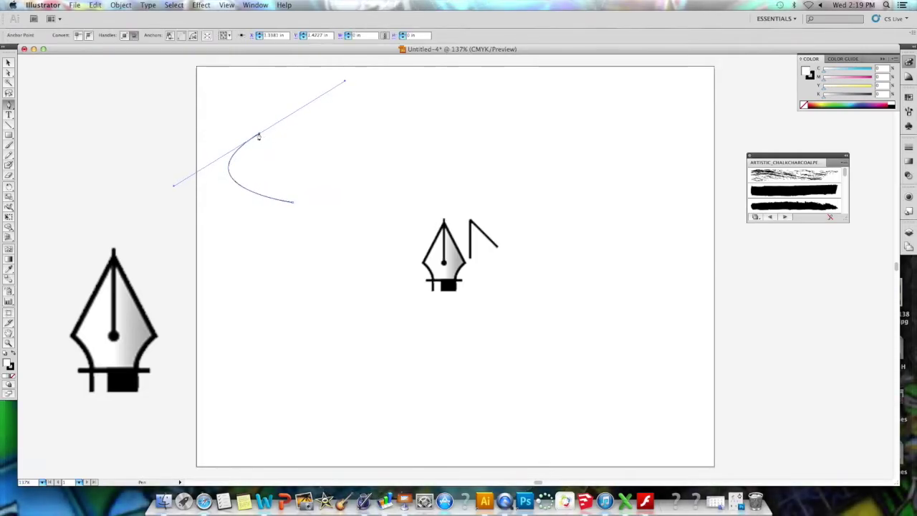
left_click(291, 133)
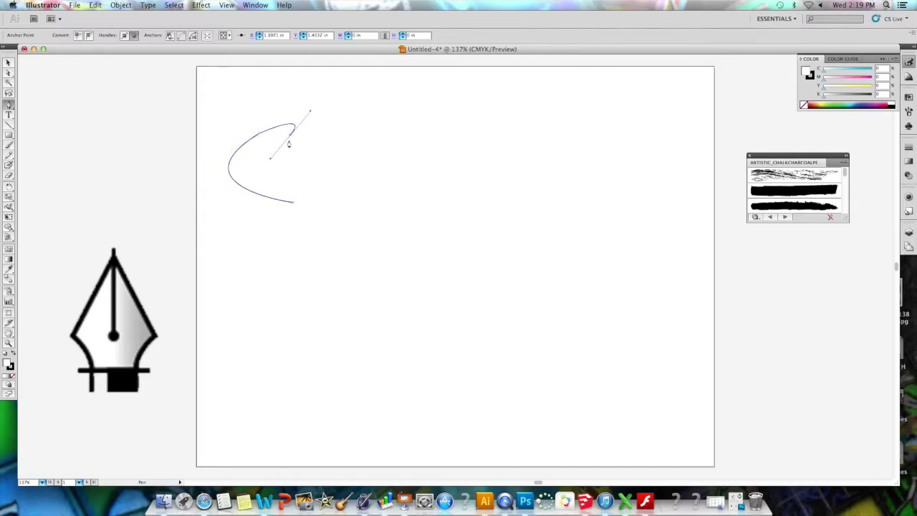
left_click(290, 134)
left_click_drag(286, 179, 322, 192)
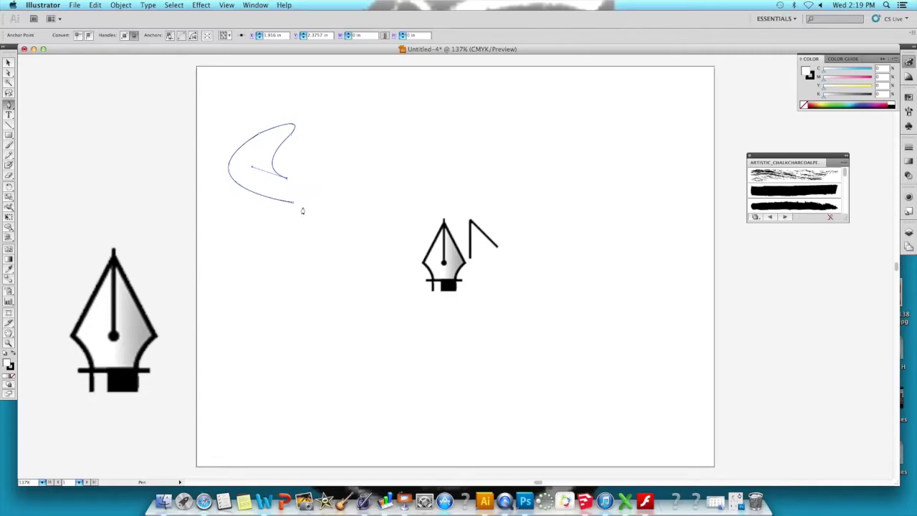
left_click(291, 205)
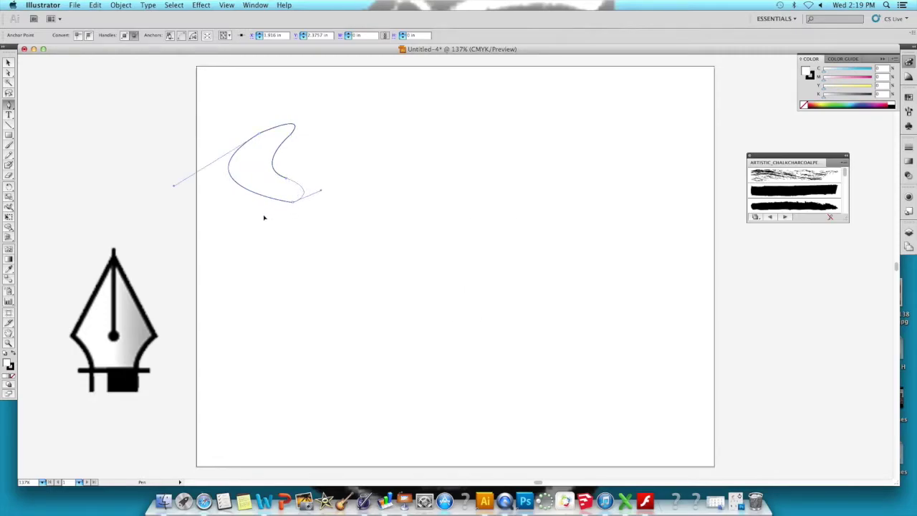
left_click(272, 207)
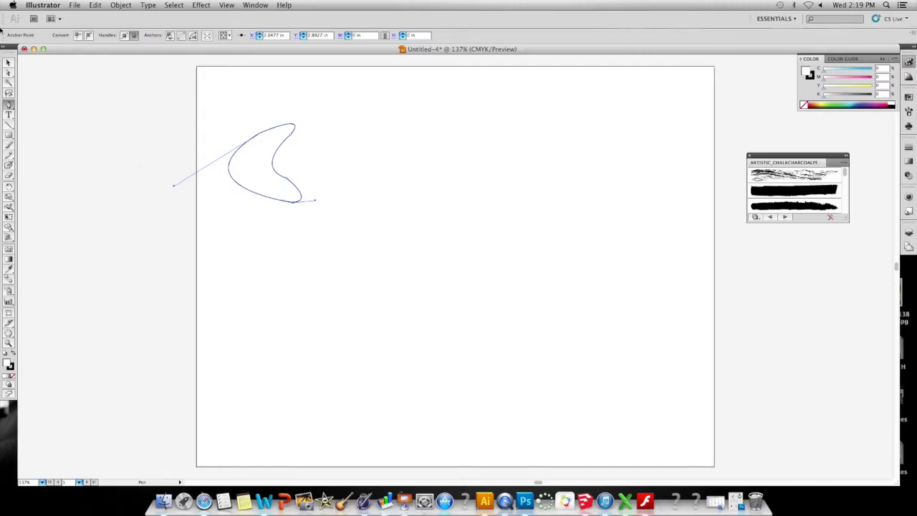
left_click(9, 64)
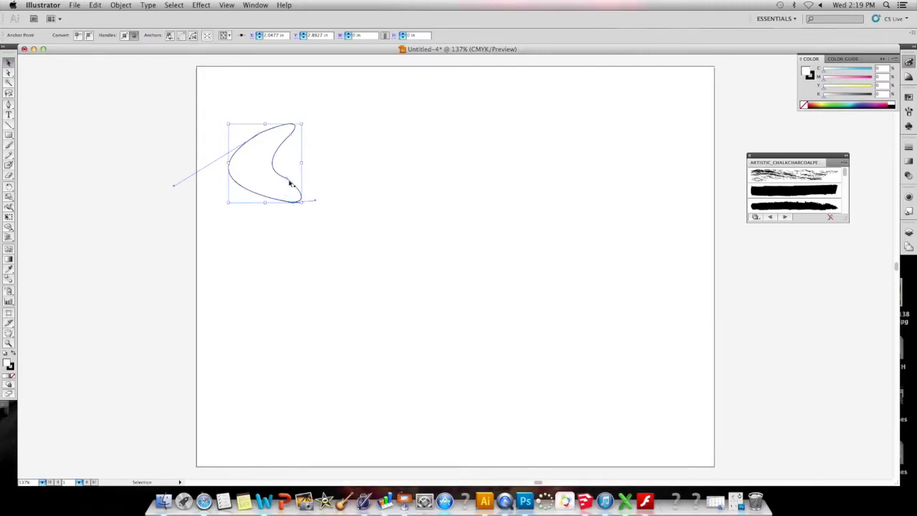
left_click(344, 224)
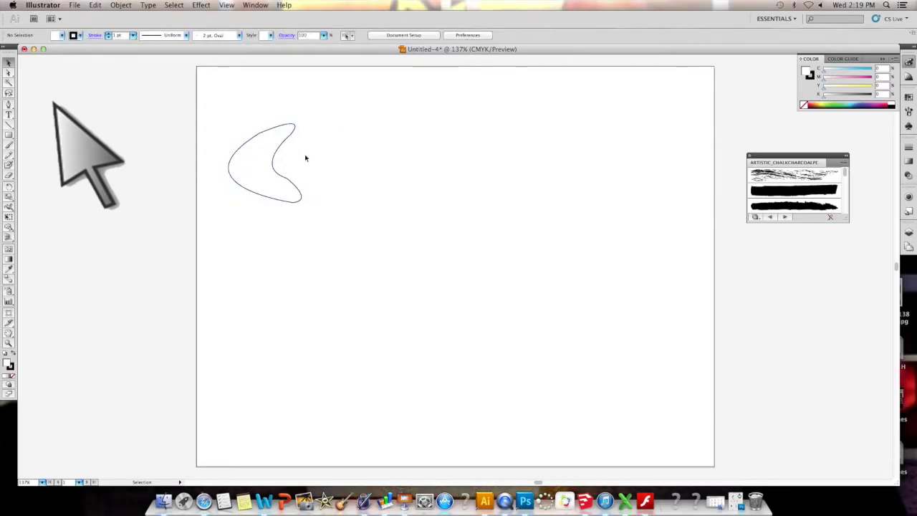
- Adjust the crescent's outer curve handle and bend its inner curve at the bottom anchor
left_click(10, 74)
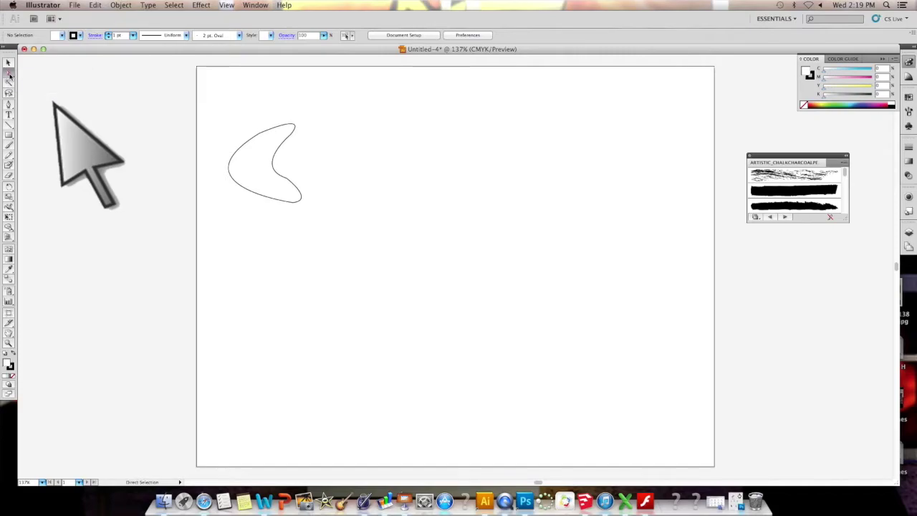
left_click(265, 141)
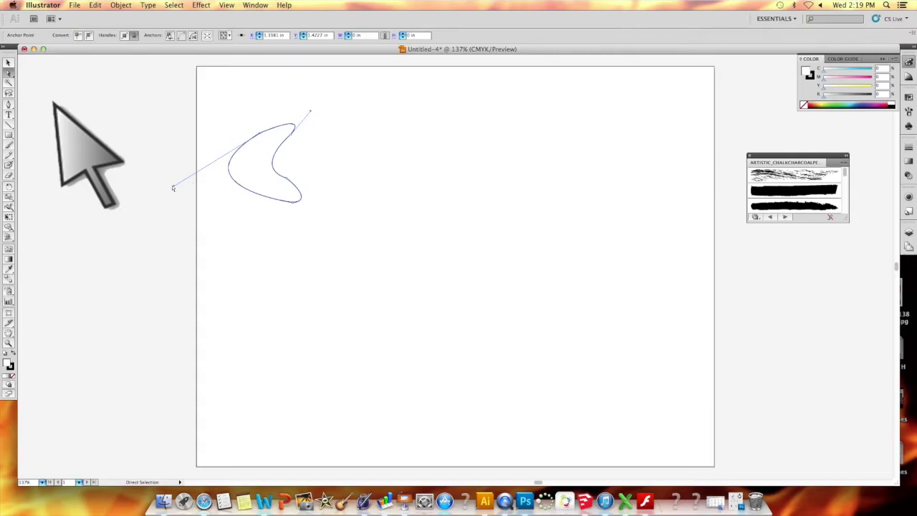
left_click_drag(174, 186, 172, 182)
left_click(290, 182)
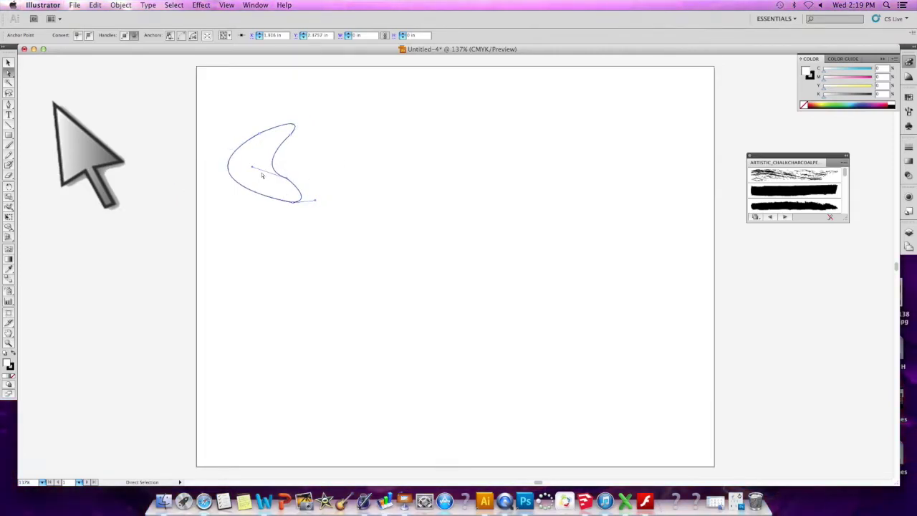
left_click_drag(252, 169, 247, 152)
left_click(331, 155)
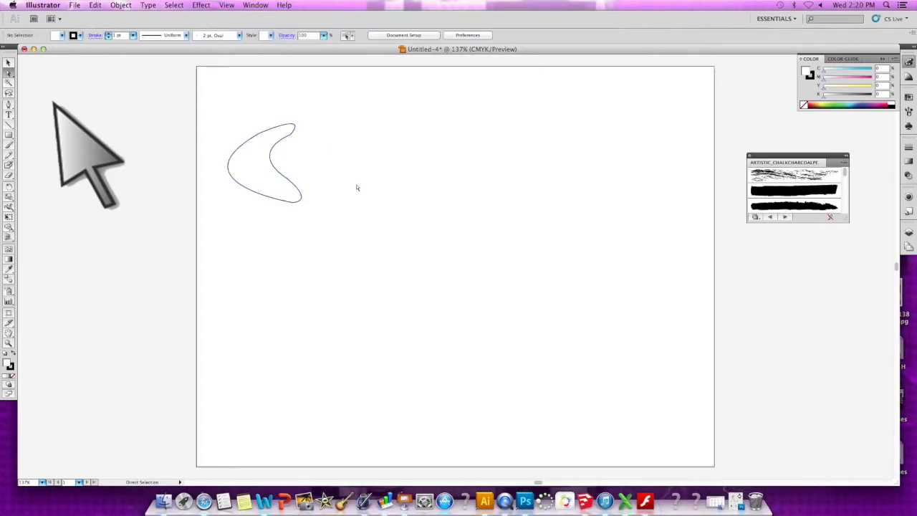
- Reshape the crescent's top curve and the outer curve near its top-left anchor
left_click(290, 139)
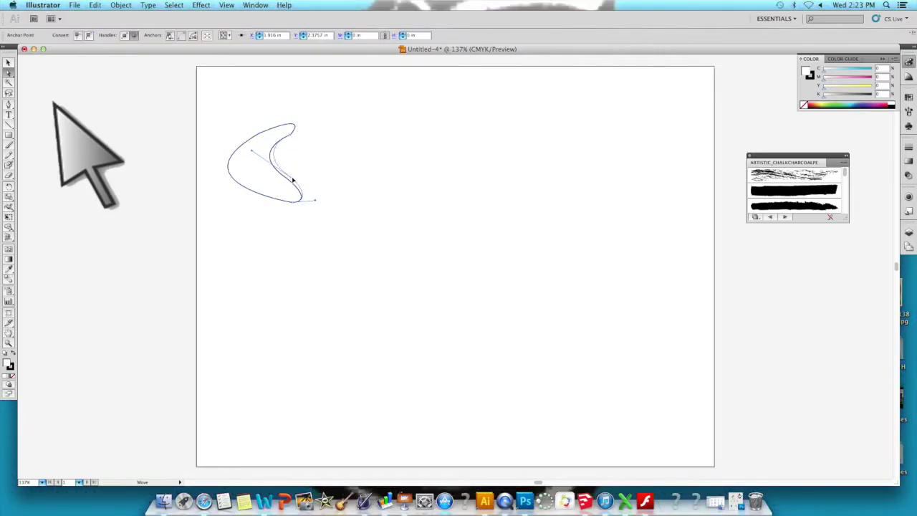
left_click(295, 126)
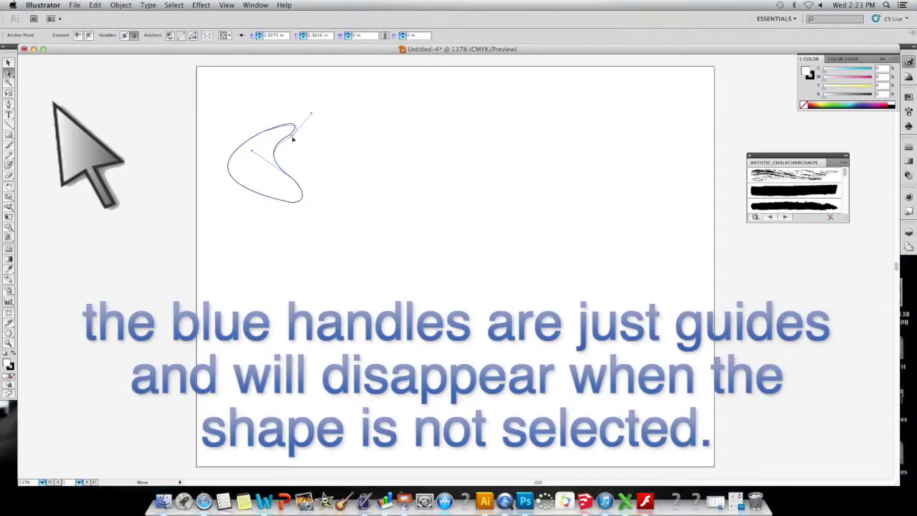
mouse_move(312, 115)
left_mouse_down()
mouse_move(318, 129)
mouse_move(321, 118)
left_mouse_up()
left_click(316, 151)
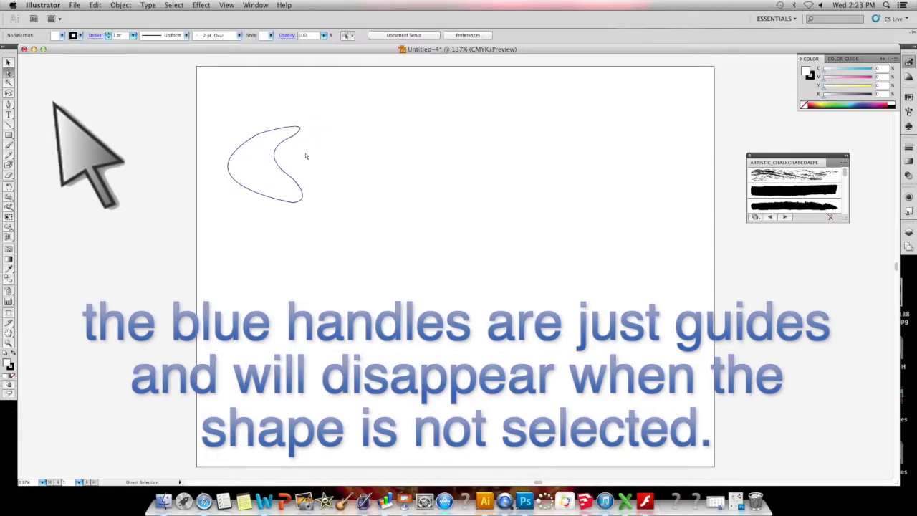
left_click(278, 160)
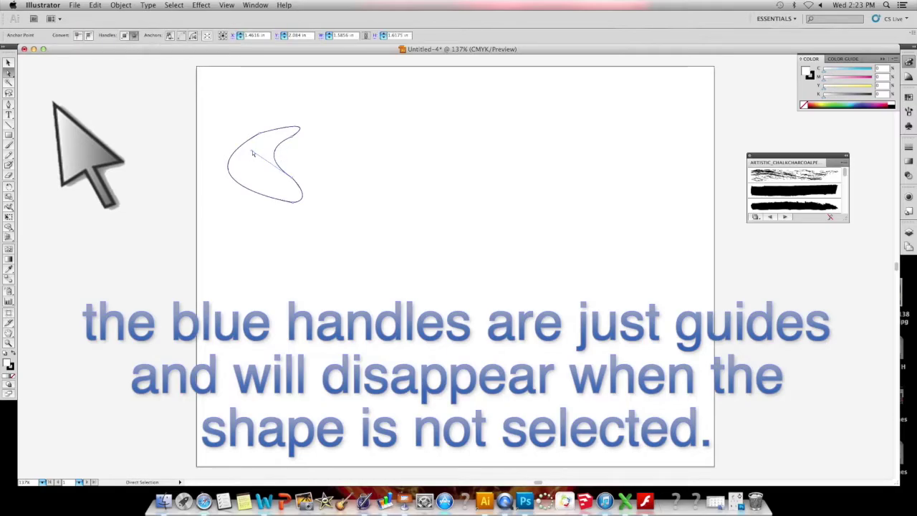
left_click(218, 144)
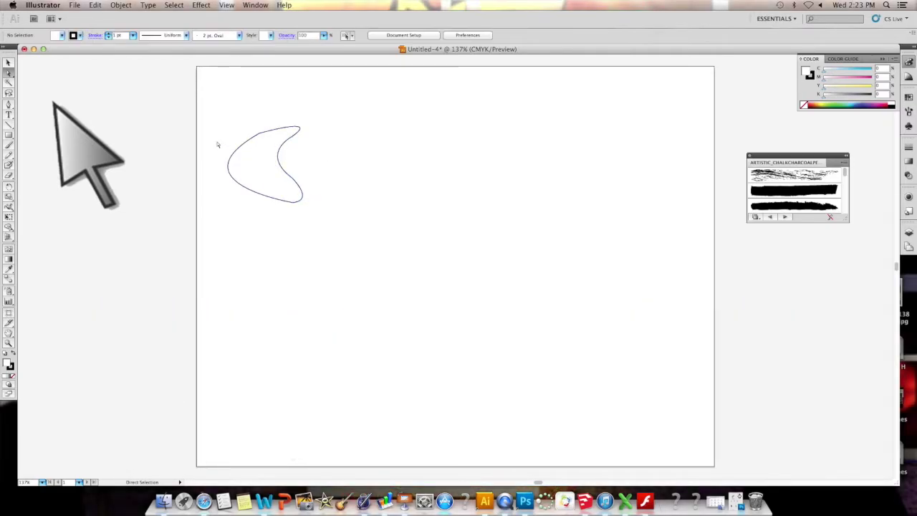
left_click(260, 136)
left_click_drag(172, 183, 169, 173)
left_click(340, 163)
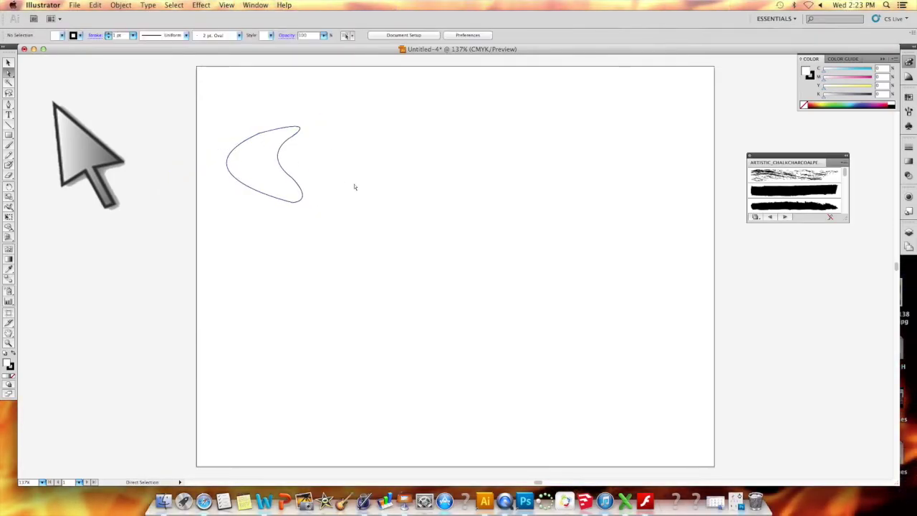
left_click(279, 166)
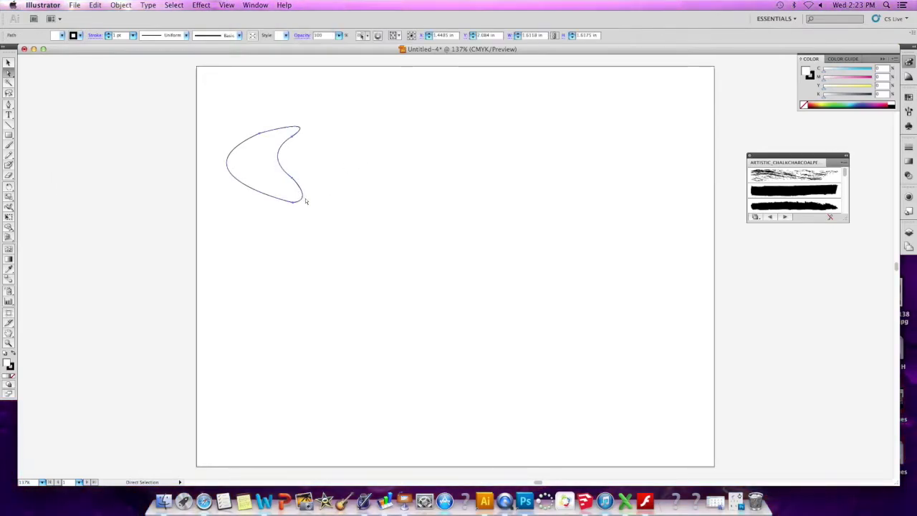
- Scale the crescent down to a smaller size
left_click(9, 63)
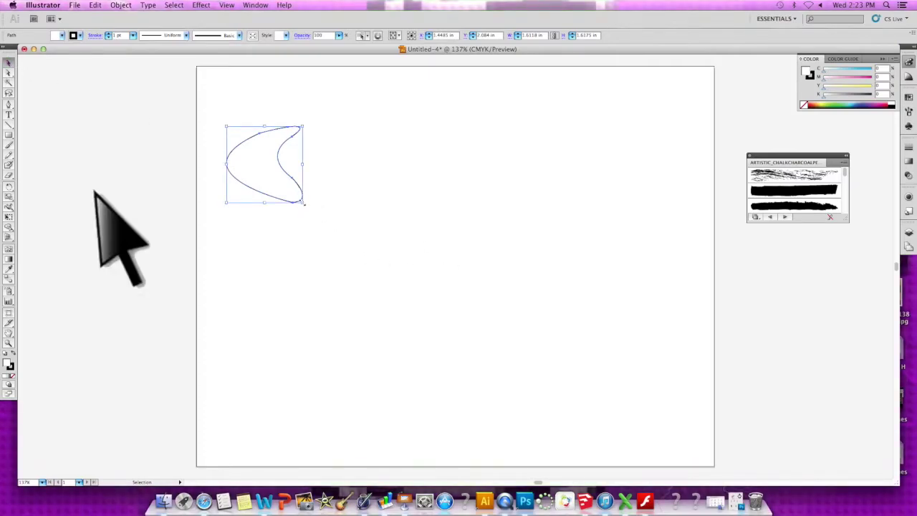
left_click_drag(303, 202, 273, 114)
left_click(260, 159)
left_click(321, 115)
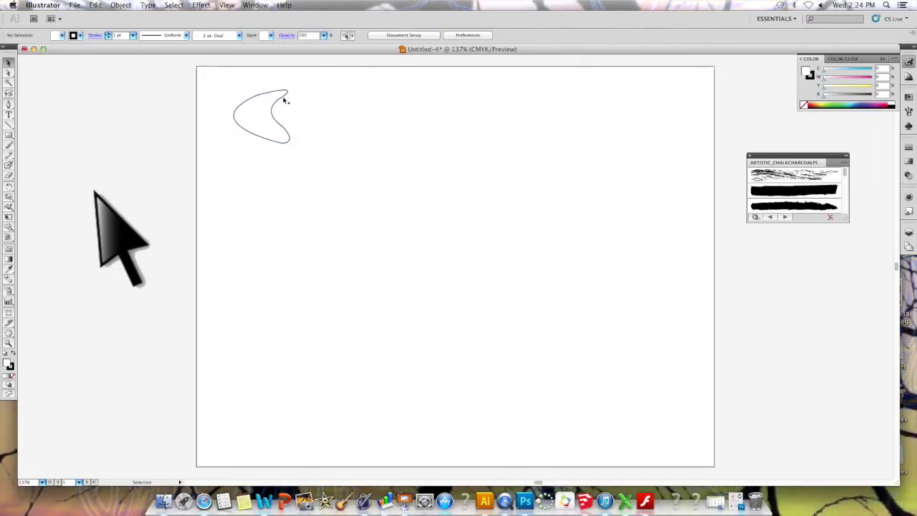
- Duplicate the crescent below, into the lower row and at the top, then shrink the top and bottom-left copies
left_click(270, 143)
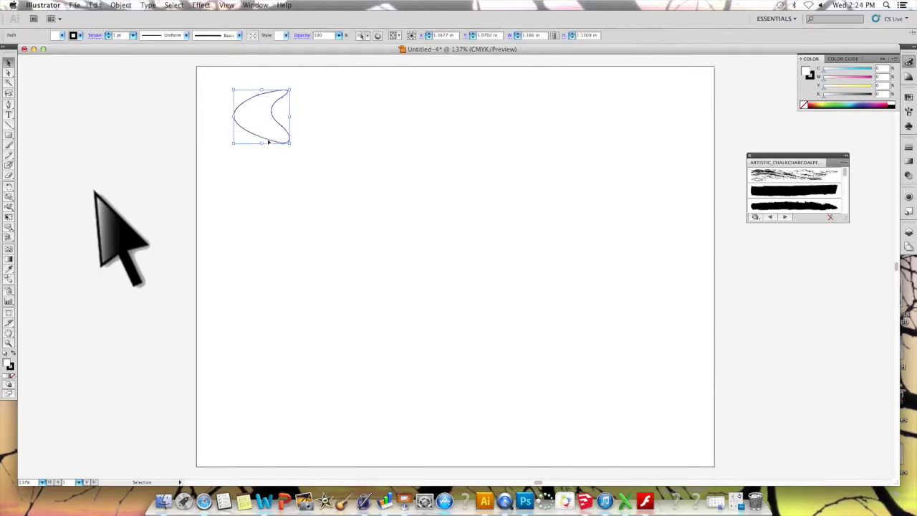
left_click_drag(269, 143, 285, 212)
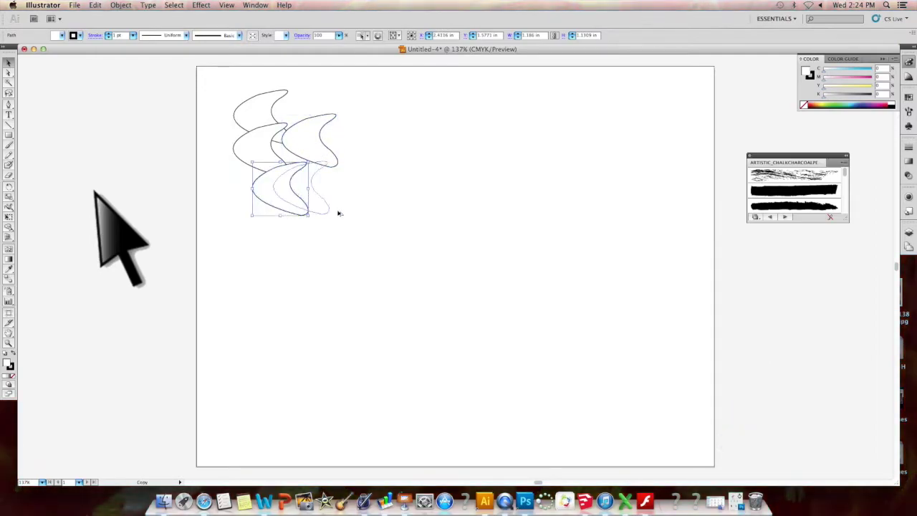
left_click_drag(340, 213, 228, 198)
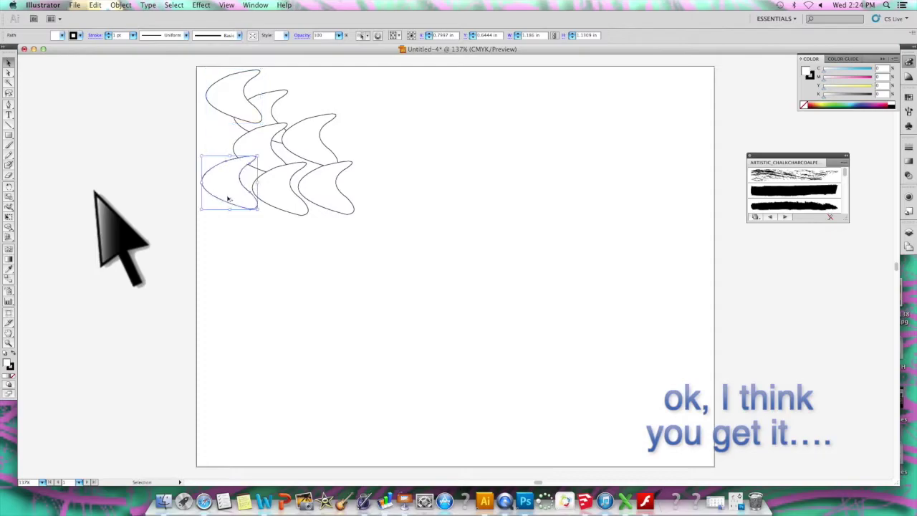
left_click_drag(276, 142, 311, 107)
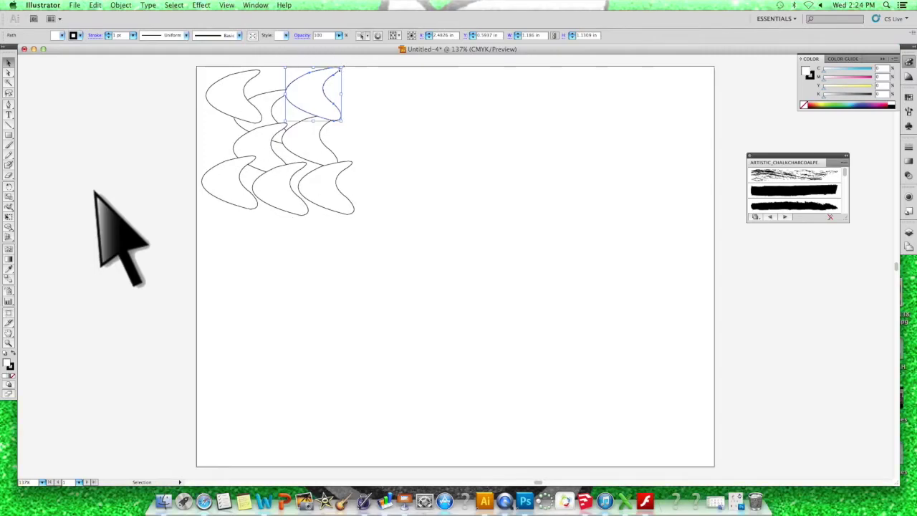
left_click_drag(342, 69, 324, 87)
left_click(218, 197)
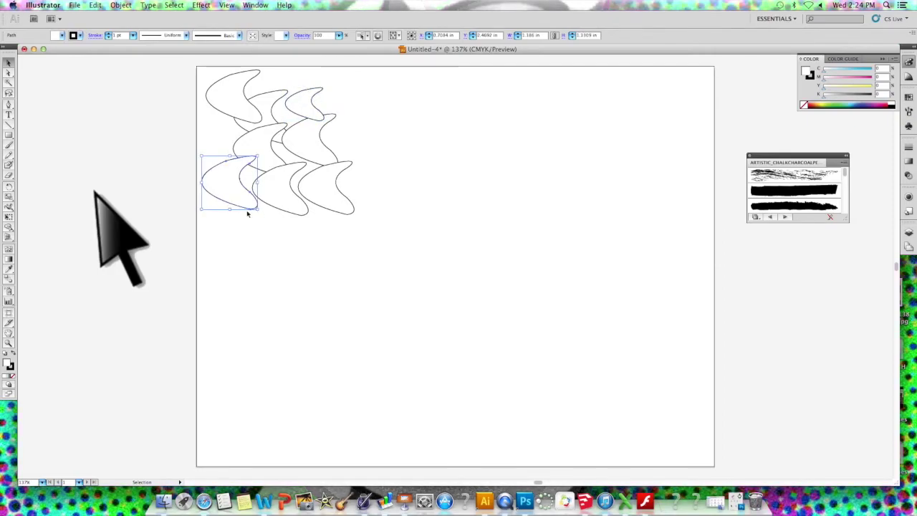
left_click_drag(201, 209, 212, 211)
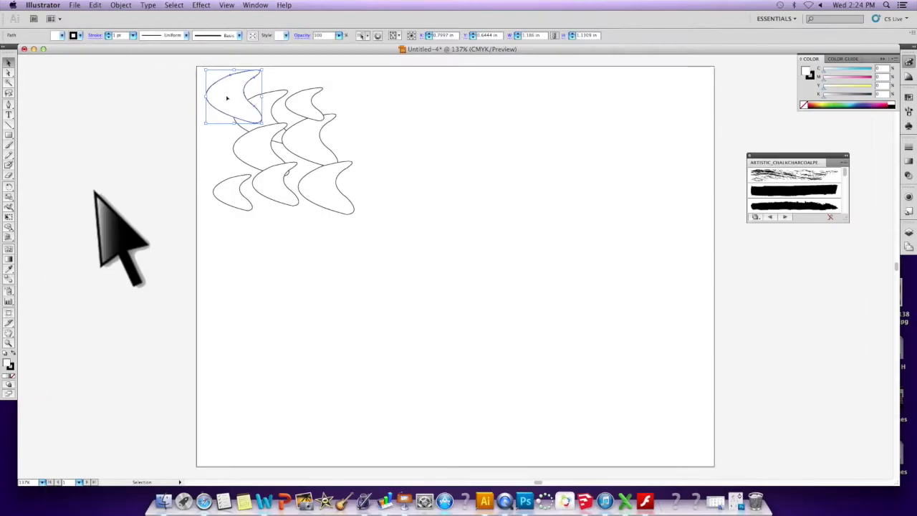
- Send the top-left crescent to the back with Object > Arrange > Send to Back
left_click(276, 104)
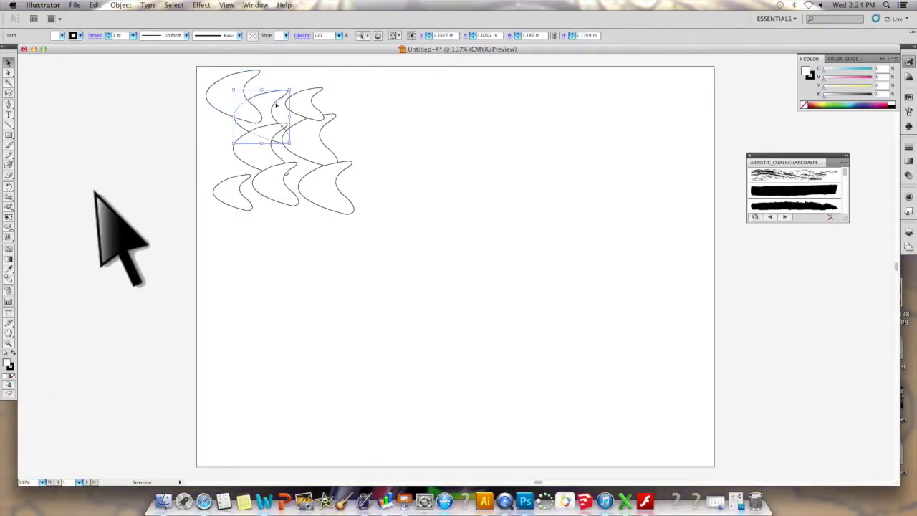
left_click(214, 87)
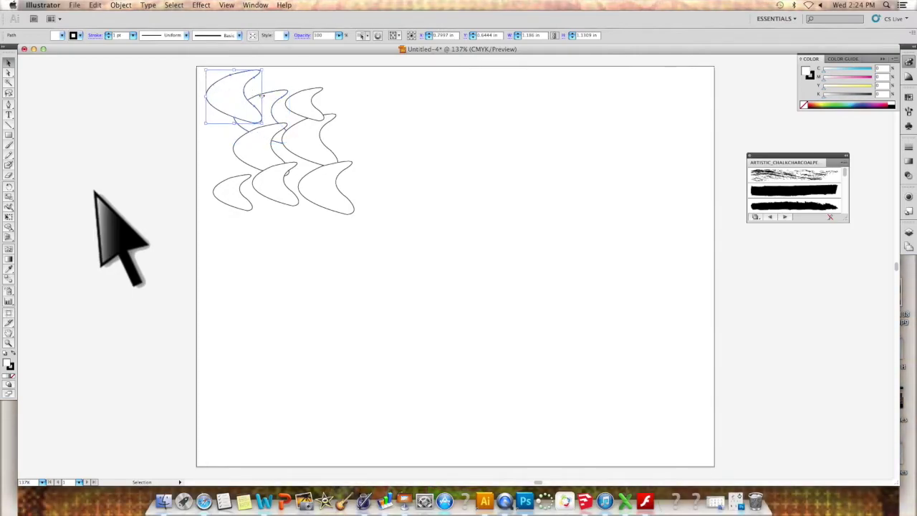
left_click(281, 92)
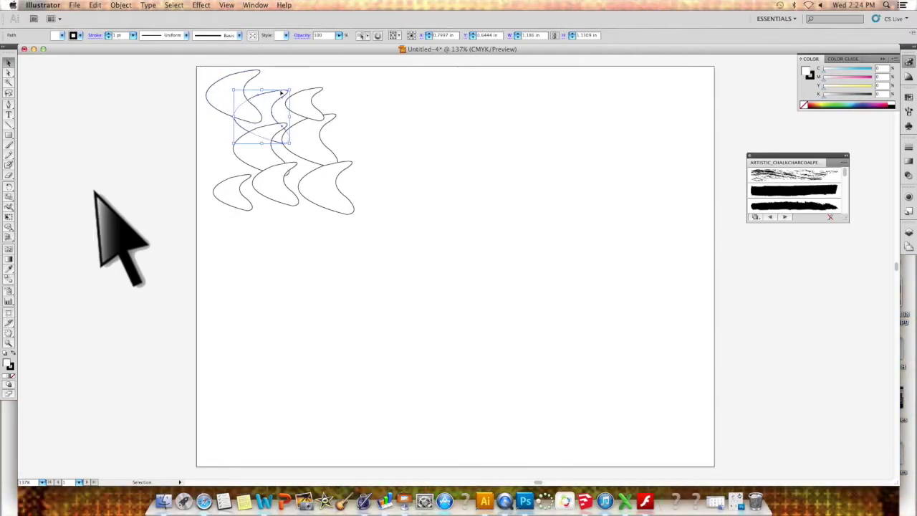
left_click(233, 71)
left_click(122, 5)
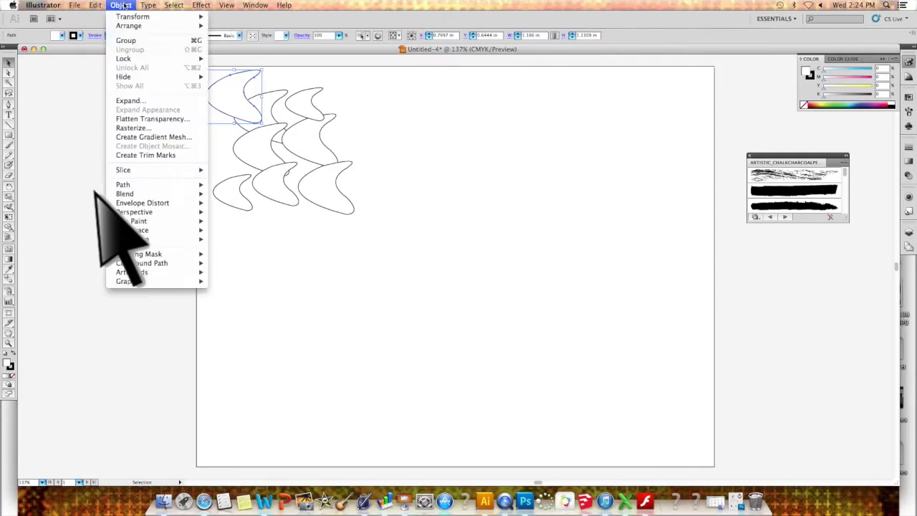
mouse_move(134, 27)
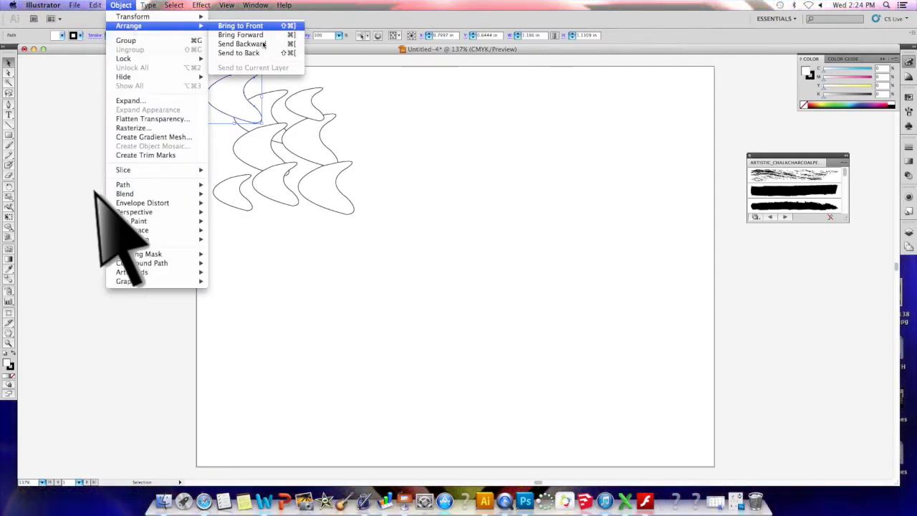
left_click(242, 53)
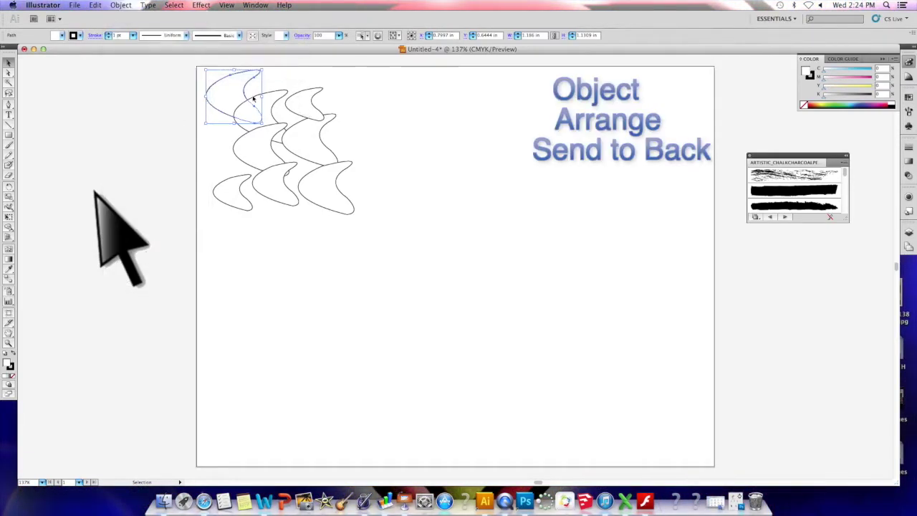
left_click(347, 98)
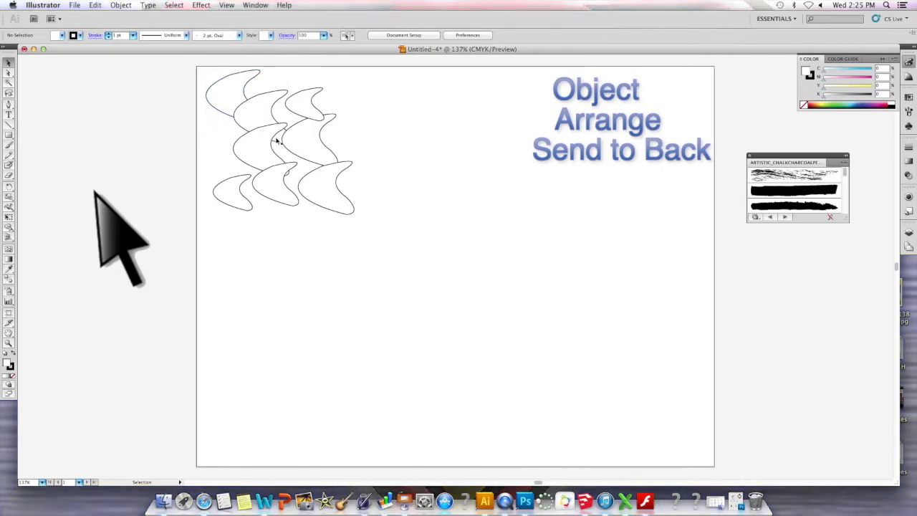
left_click(218, 111)
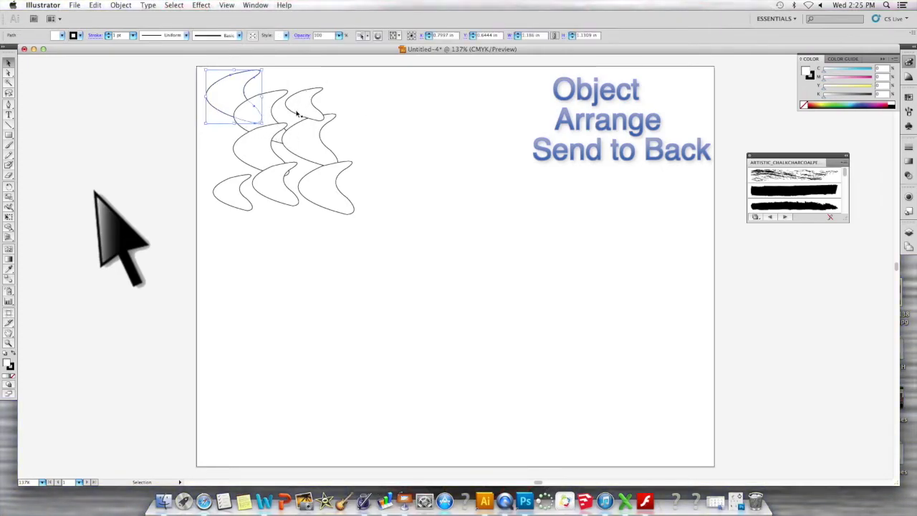
left_click(294, 116)
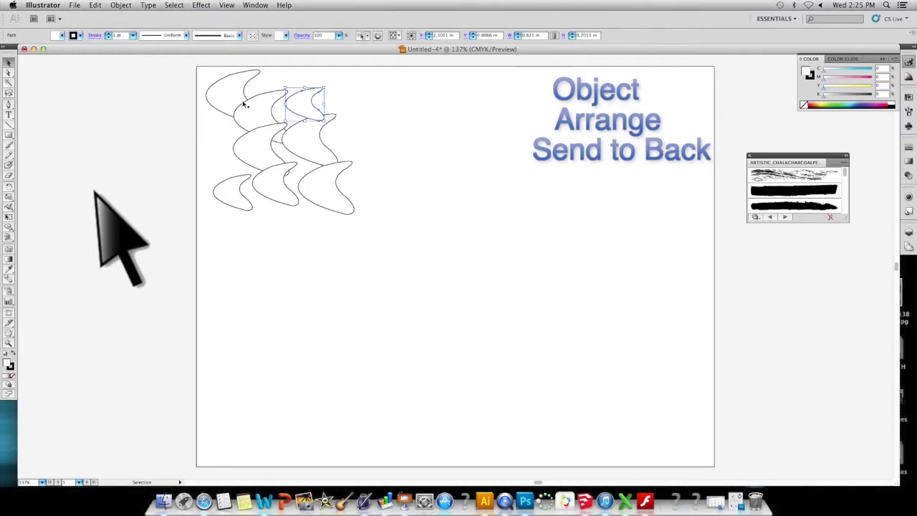
- Copy a crescent to the cluster's left, then stretch the top-left crescent across the cluster and lower it slightly
left_click_drag(292, 114, 236, 155)
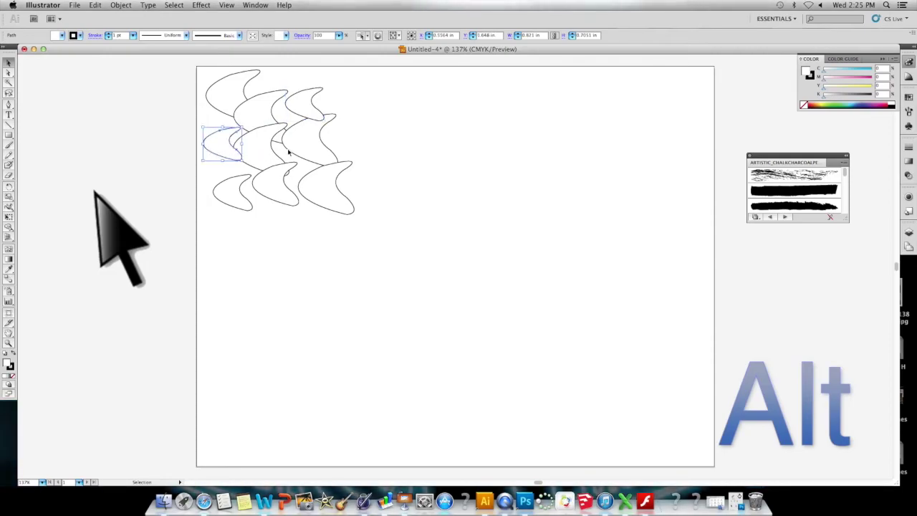
left_click(340, 147)
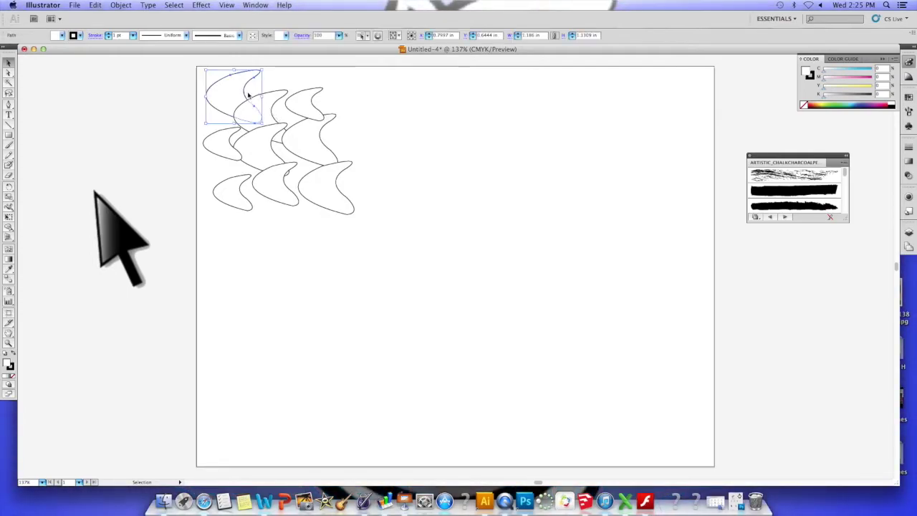
left_click_drag(261, 122, 346, 191)
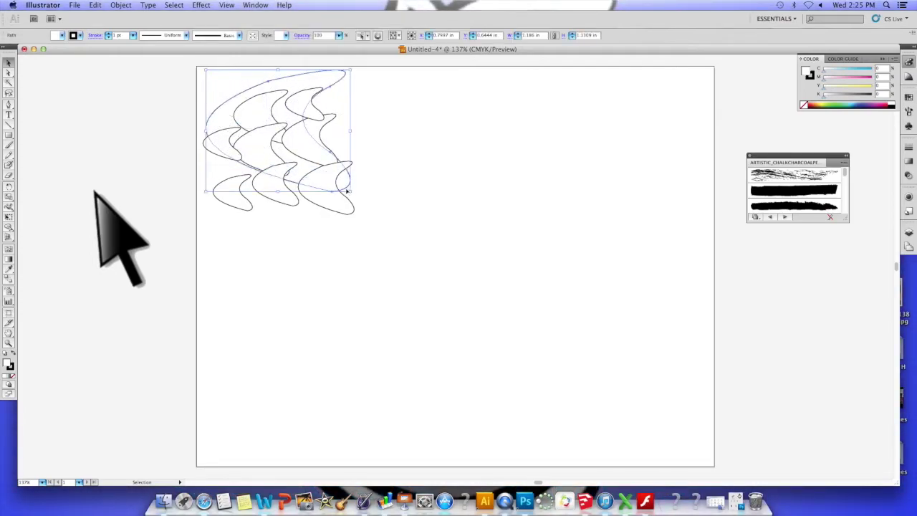
left_click(378, 153)
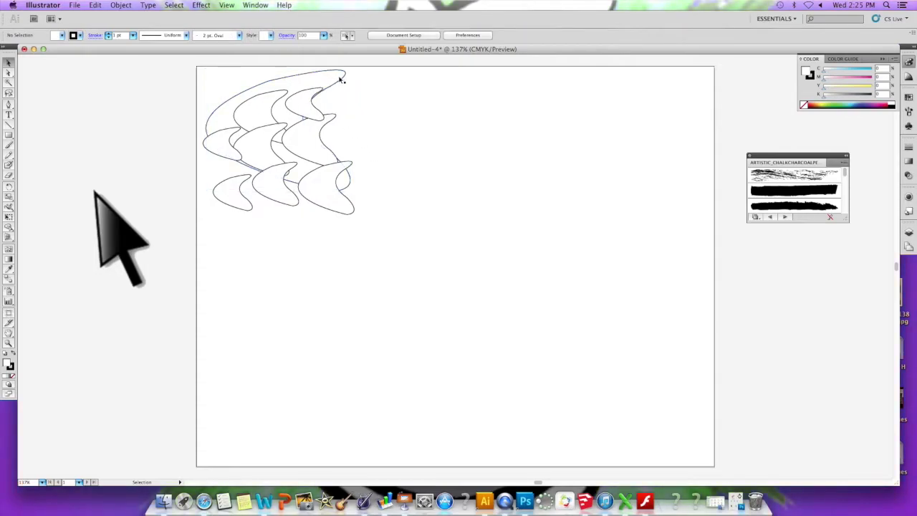
left_click_drag(342, 84, 347, 106)
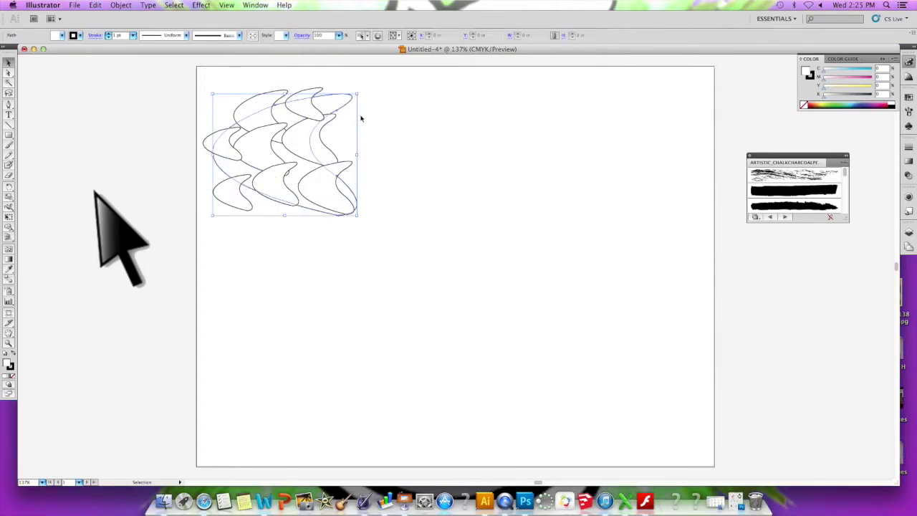
left_click(387, 143)
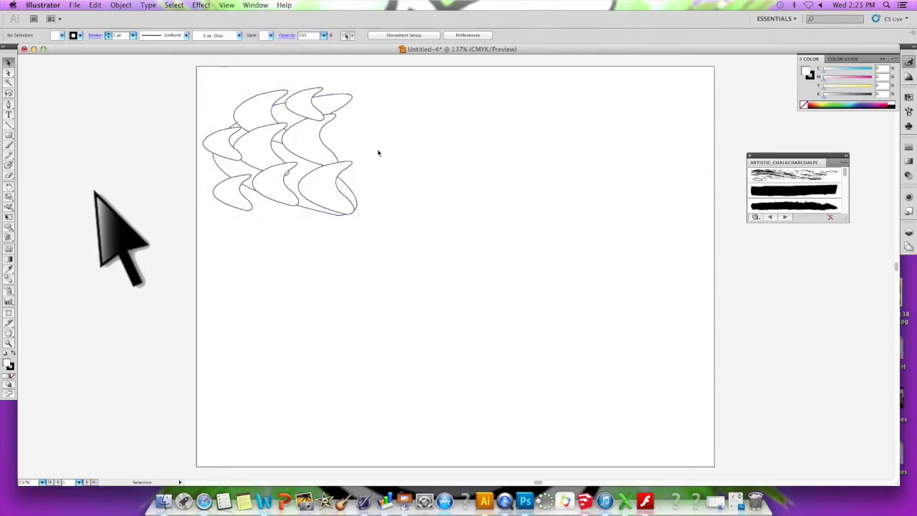
- Copy the small bottom-left crescent to the top-left corner, shrink it and mirror it horizontally
left_click(235, 206)
left_click_drag(235, 206, 225, 112)
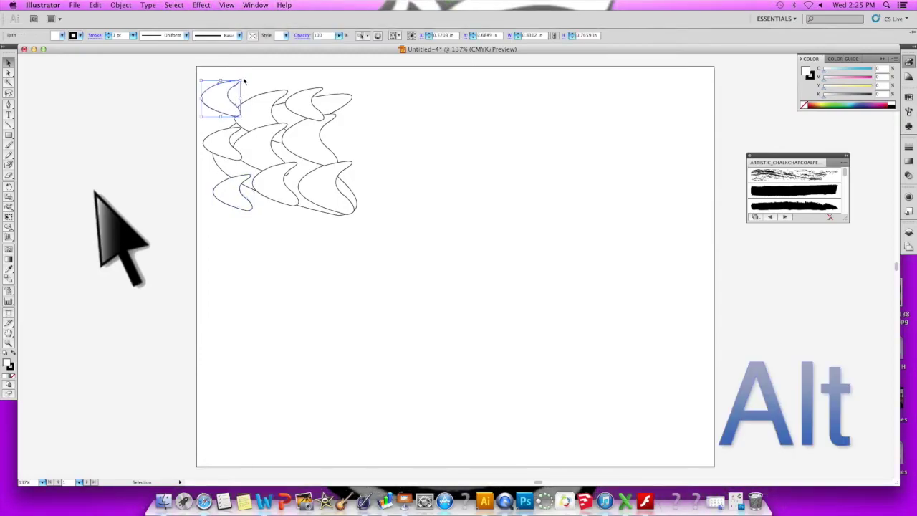
left_click(199, 79)
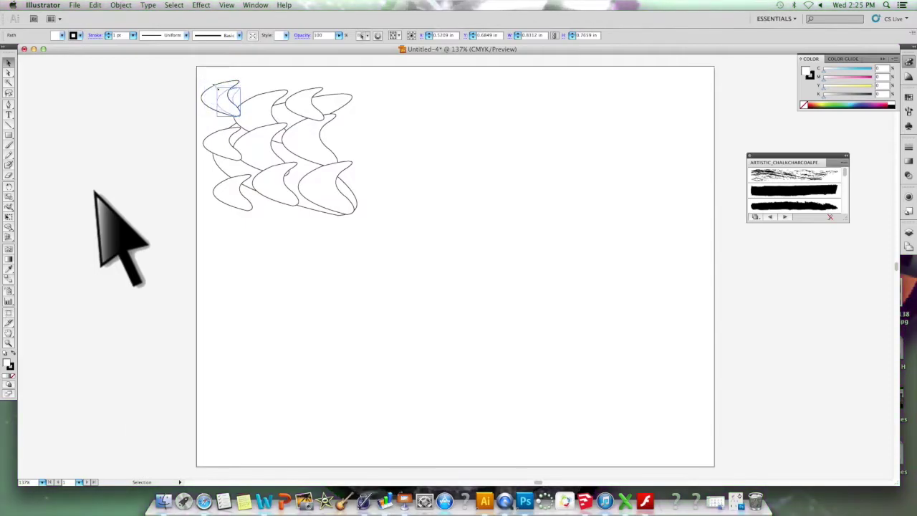
left_click_drag(210, 87, 221, 98)
left_click(256, 84)
key("shift")
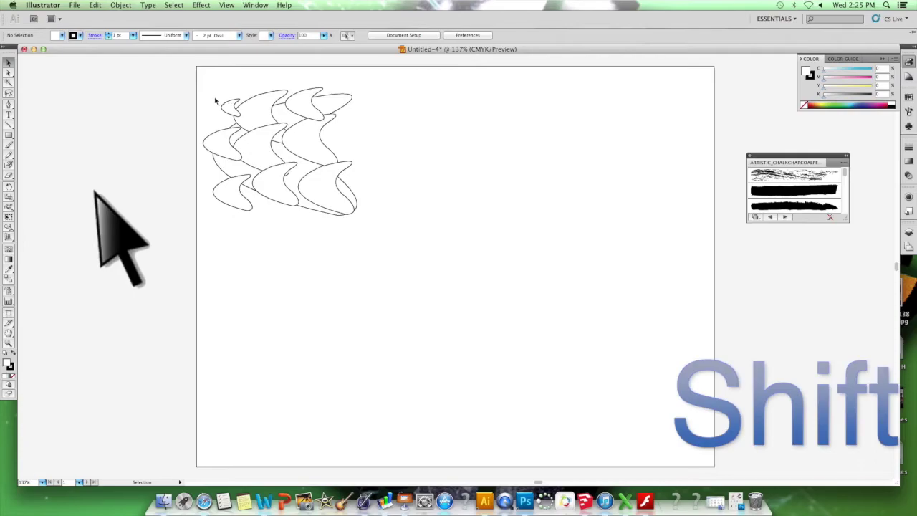
left_click(221, 101)
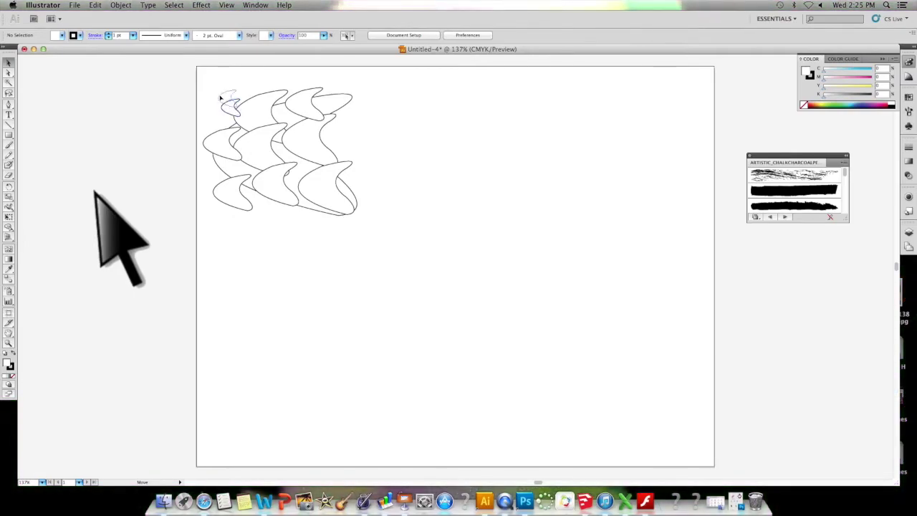
left_click_drag(218, 93, 245, 95)
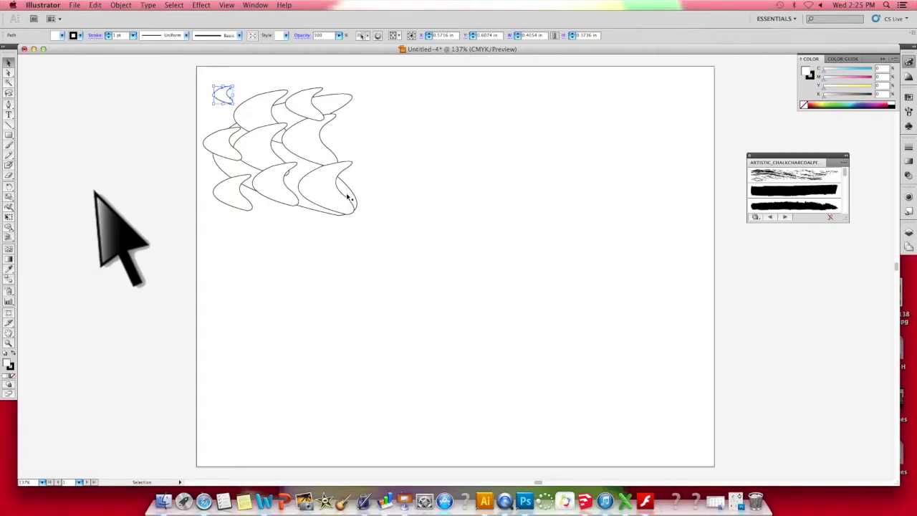
- Reposition the lower crescents and one inside the cluster, and place a small crescent copy below
left_click_drag(345, 198, 383, 217)
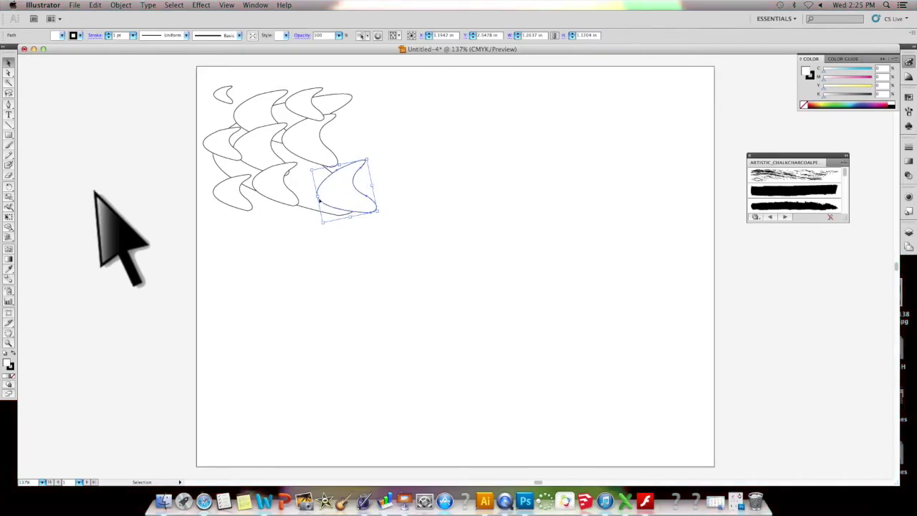
left_click_drag(316, 196, 412, 184)
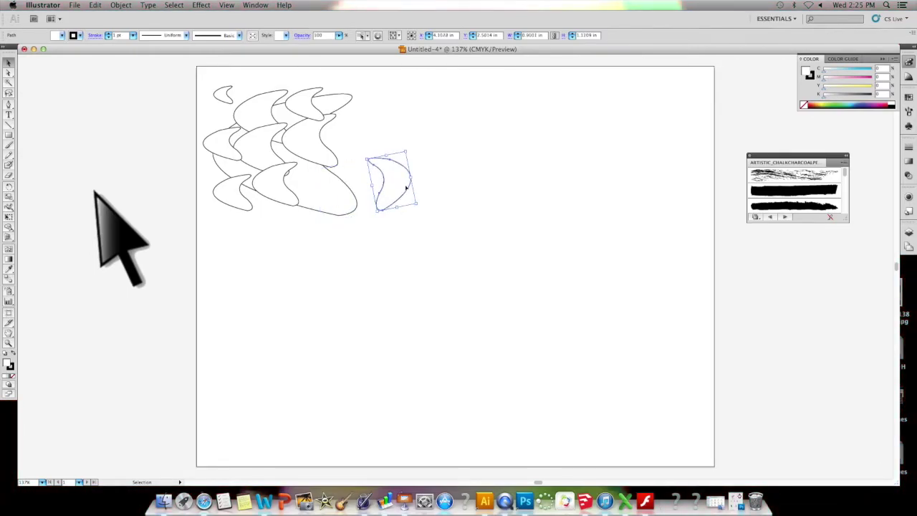
key("super+z")
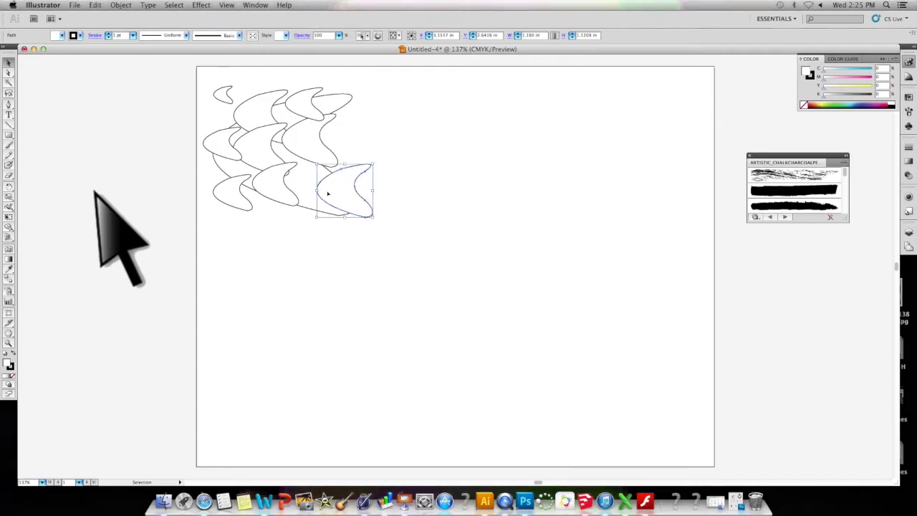
left_click_drag(356, 186, 351, 200)
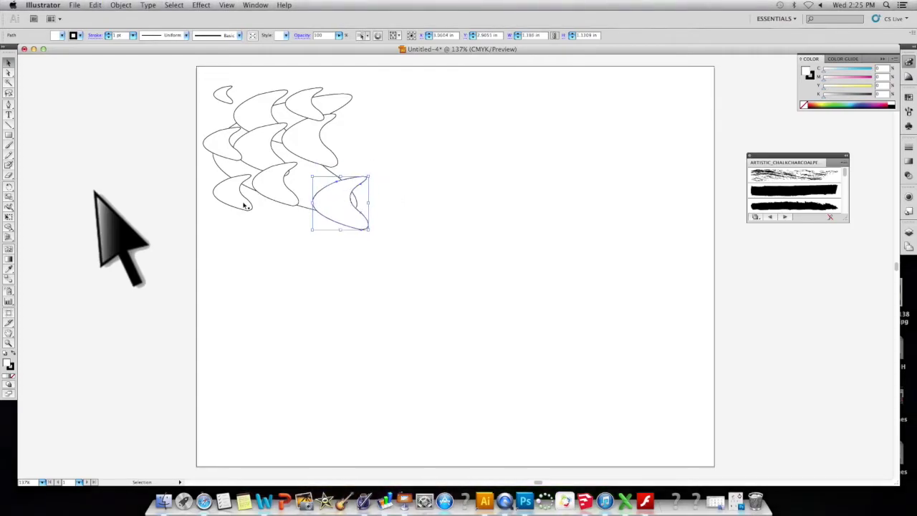
left_click_drag(246, 200, 251, 215)
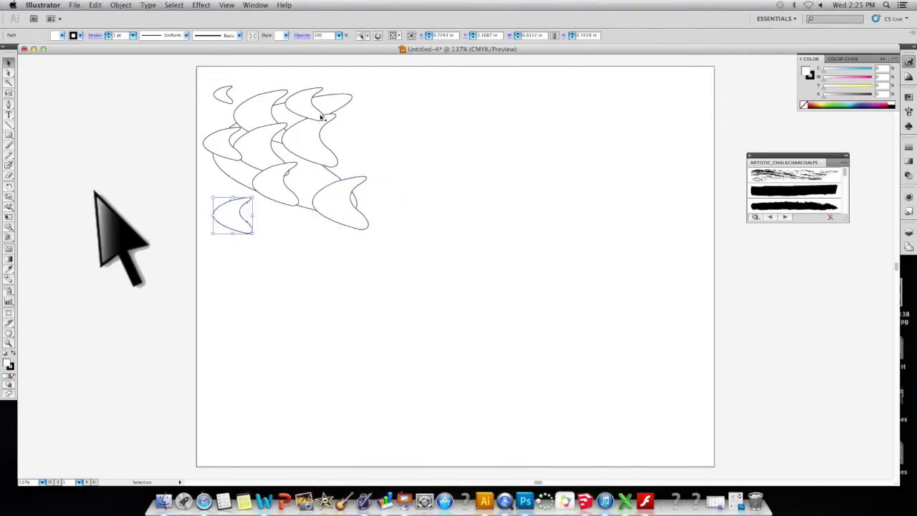
mouse_move(320, 109)
left_mouse_down()
mouse_move(365, 108)
mouse_move(366, 143)
mouse_move(352, 109)
mouse_move(328, 95)
left_mouse_up()
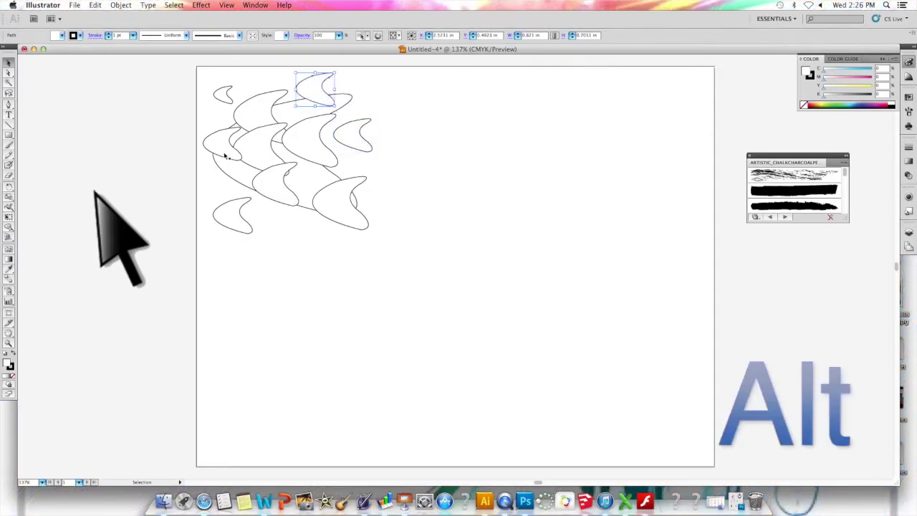
left_click_drag(222, 103, 292, 228)
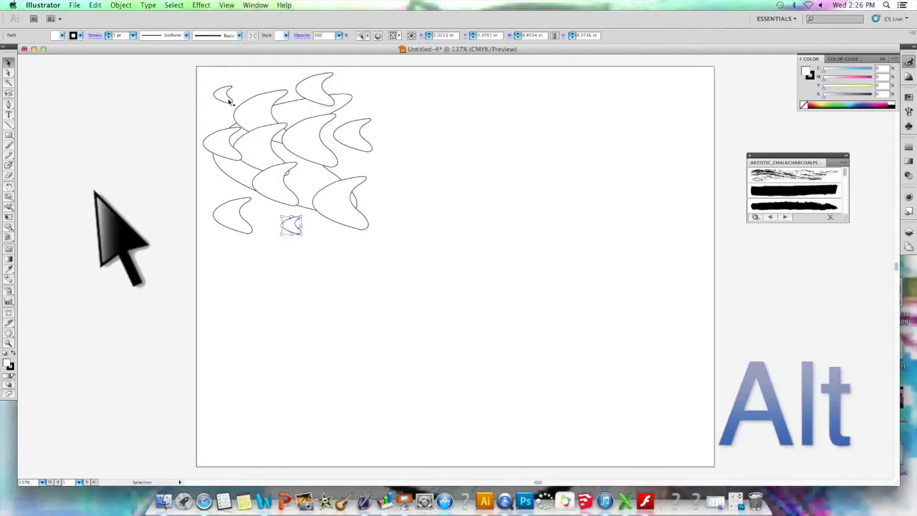
left_click(301, 86)
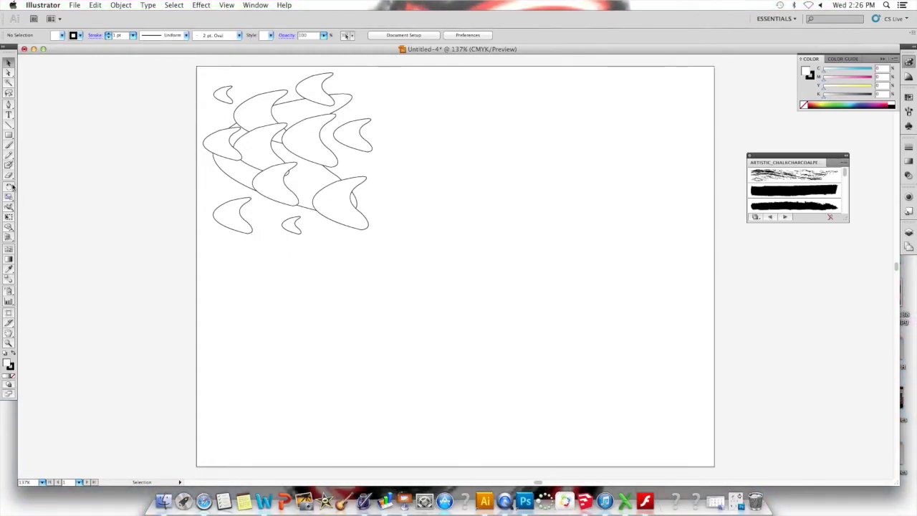
- Draw a five-point star right of the crescents with the Star tool and duplicate it into several positions
left_click(11, 135)
left_click_drag(10, 137, 44, 178)
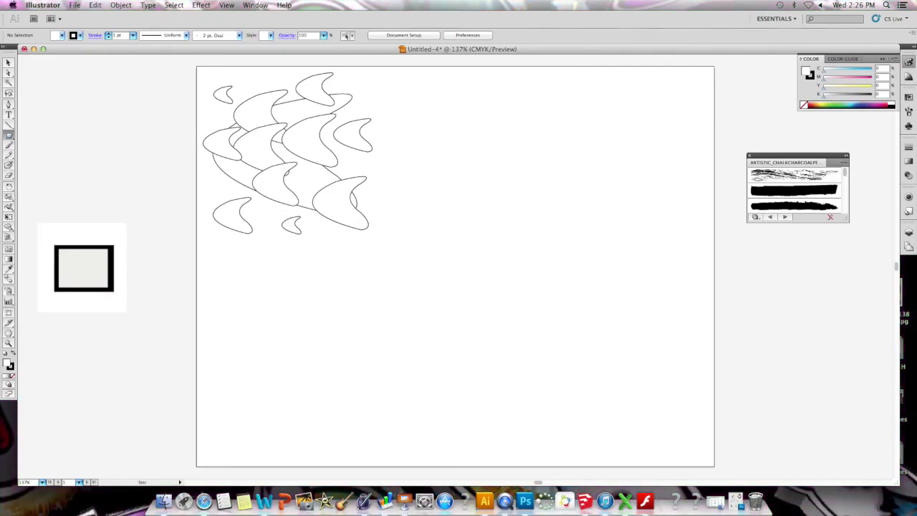
left_click_drag(449, 88, 421, 213)
left_click_drag(421, 211, 446, 180)
left_click_drag(447, 179, 493, 141)
left_click_drag(494, 141, 485, 166)
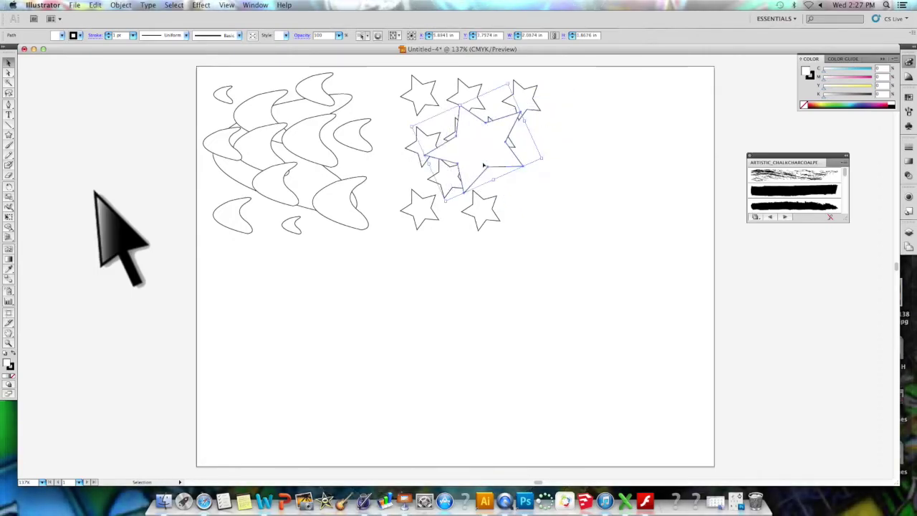
- Send the large star to the back via Object > Arrange > Send to Back, then deselect
left_click(120, 5)
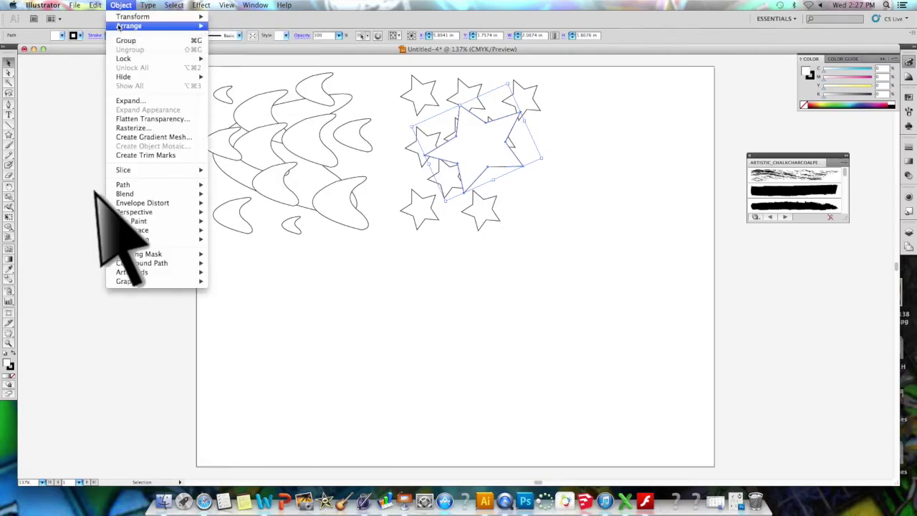
mouse_move(193, 26)
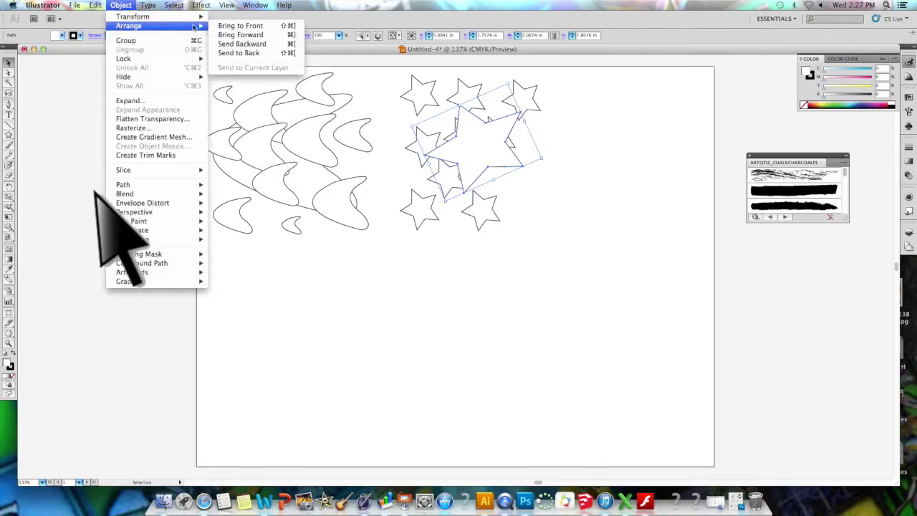
left_click(254, 54)
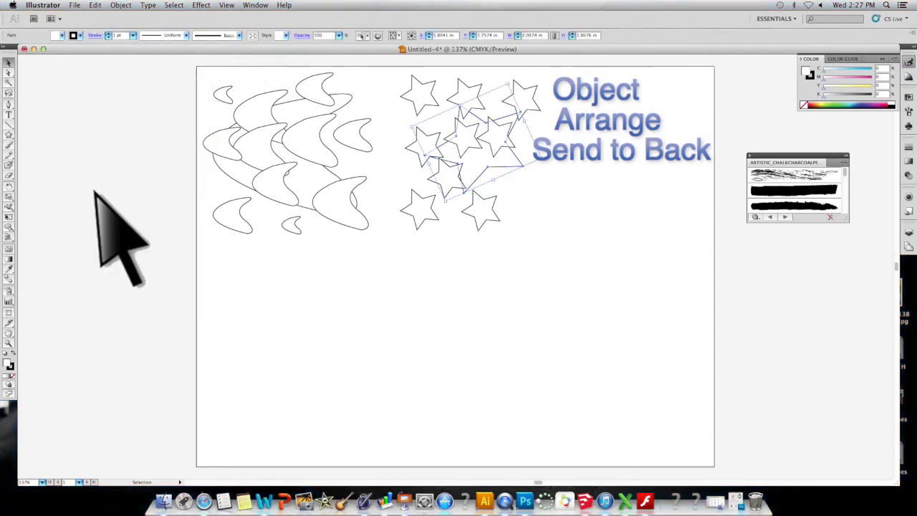
left_click(520, 224)
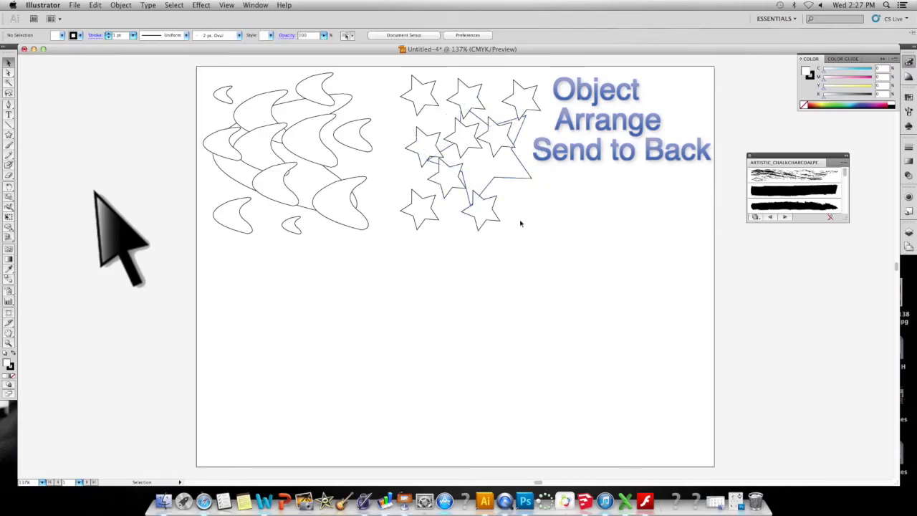
- Tilt the top-left star and shrink the top, upper-right and overlapping stars
left_click(418, 106)
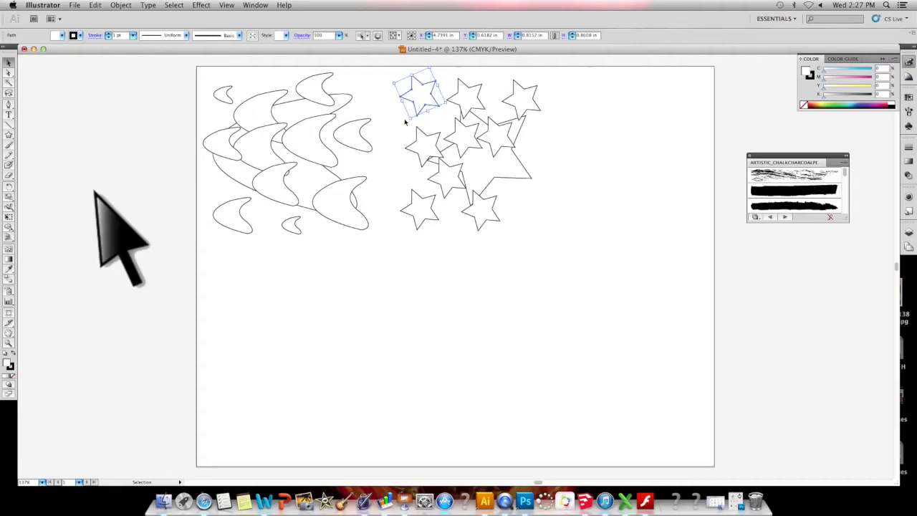
left_click_drag(406, 119, 422, 131)
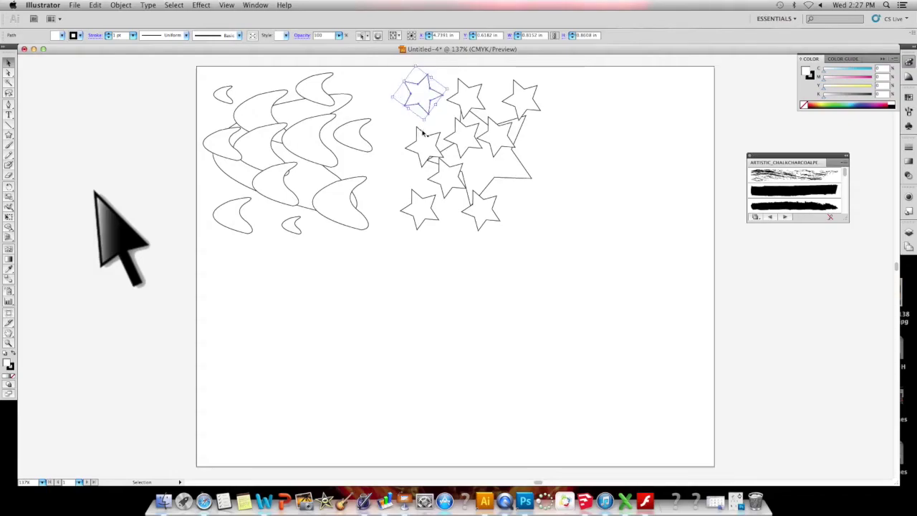
left_click(456, 88)
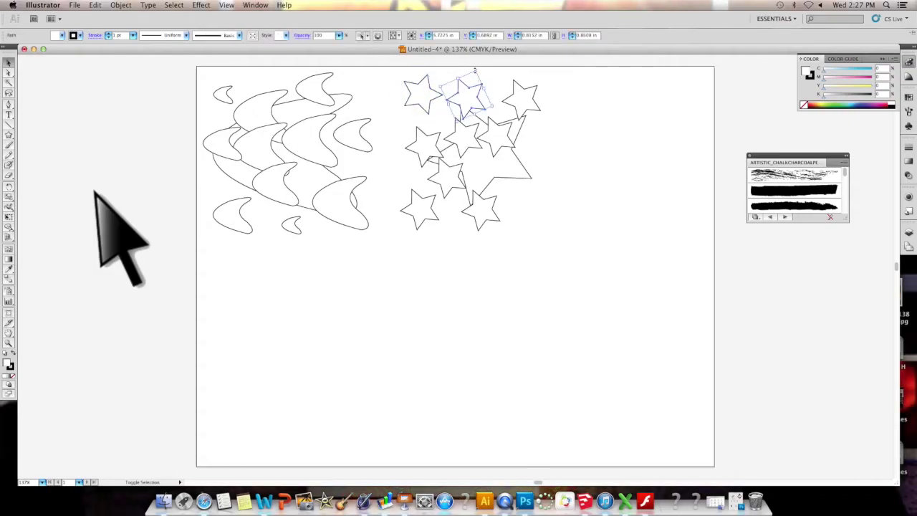
left_click_drag(474, 70, 483, 96)
left_click(513, 99)
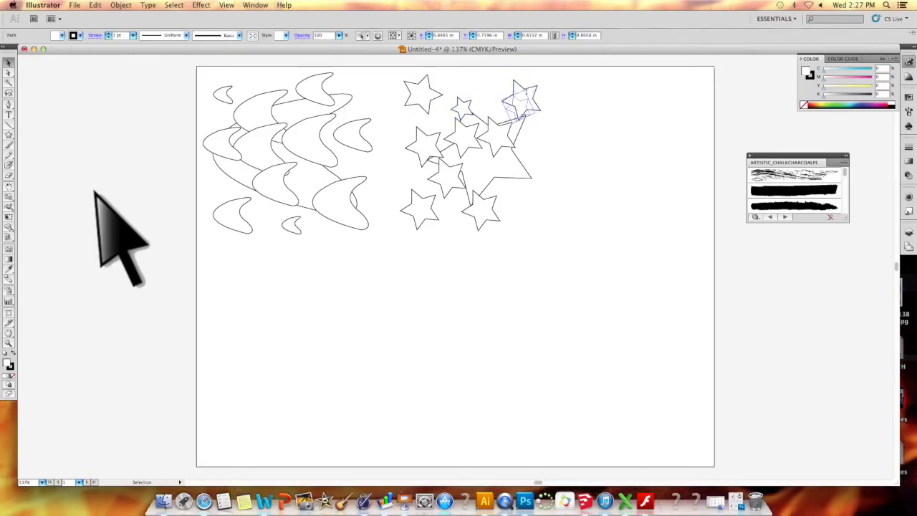
left_click(521, 106)
left_click_drag(523, 105, 518, 113)
left_click(441, 190)
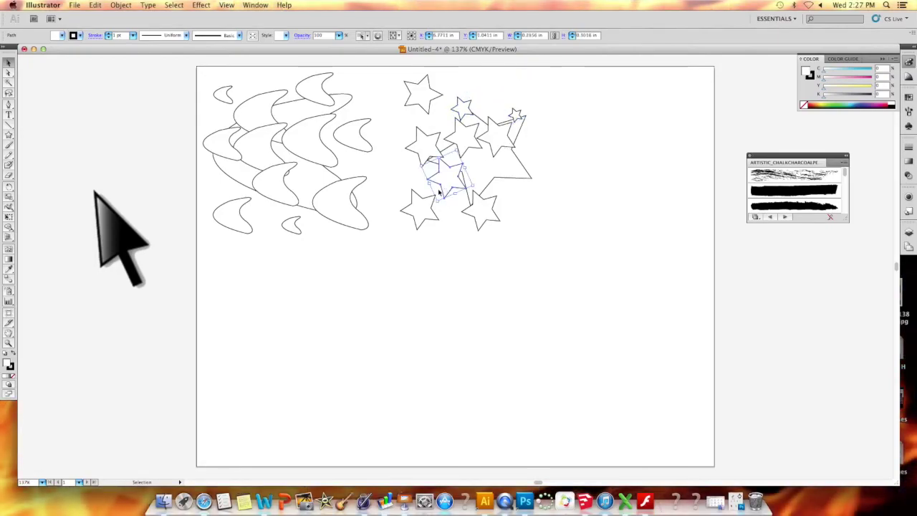
left_click_drag(420, 159, 446, 171)
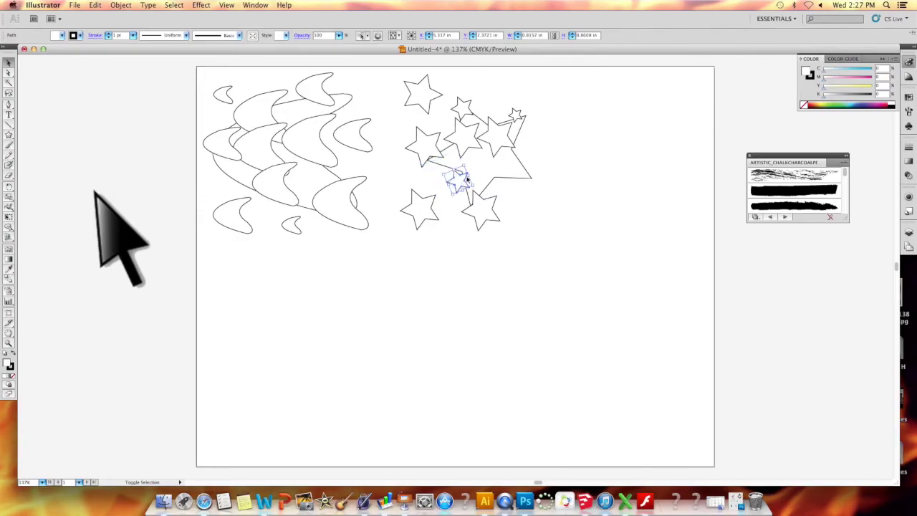
- Tilt the lower-left star and move small stars lower, to the top, and left within the cluster
left_click(415, 206)
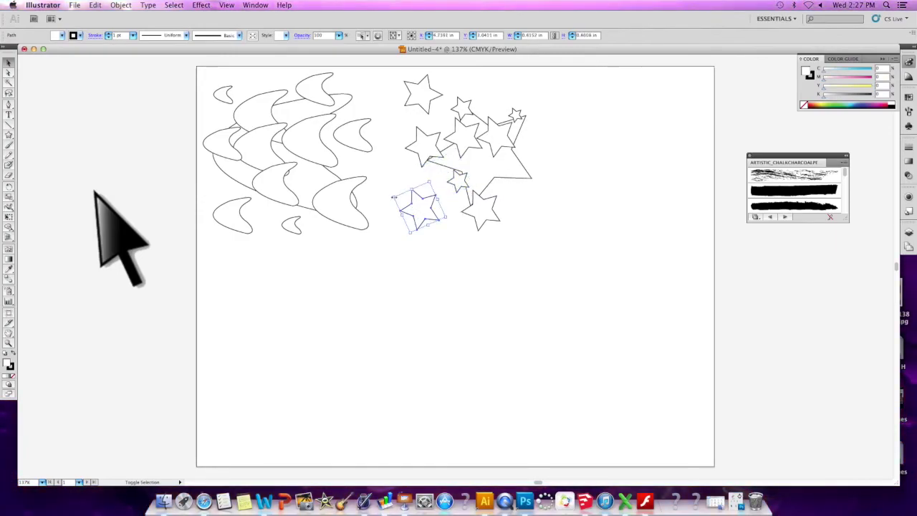
left_click_drag(395, 198, 500, 176)
left_click_drag(427, 157, 441, 212)
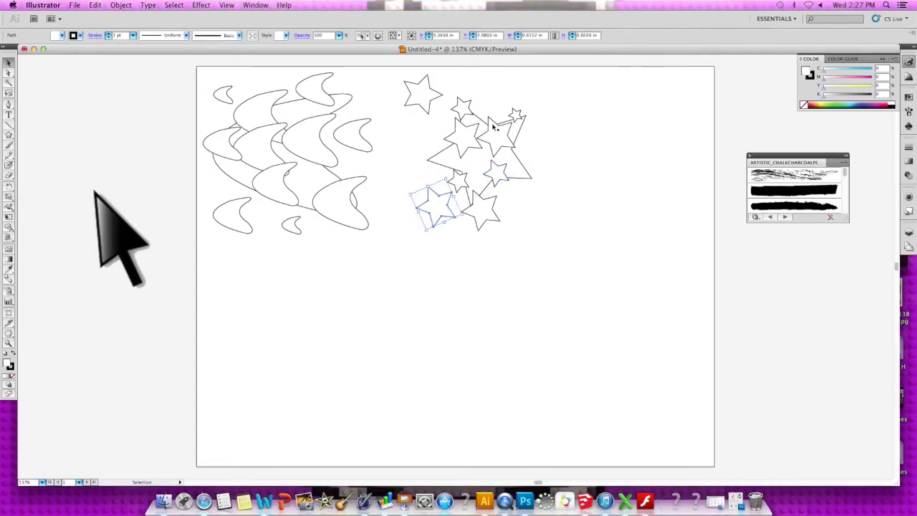
left_click_drag(505, 137, 498, 97)
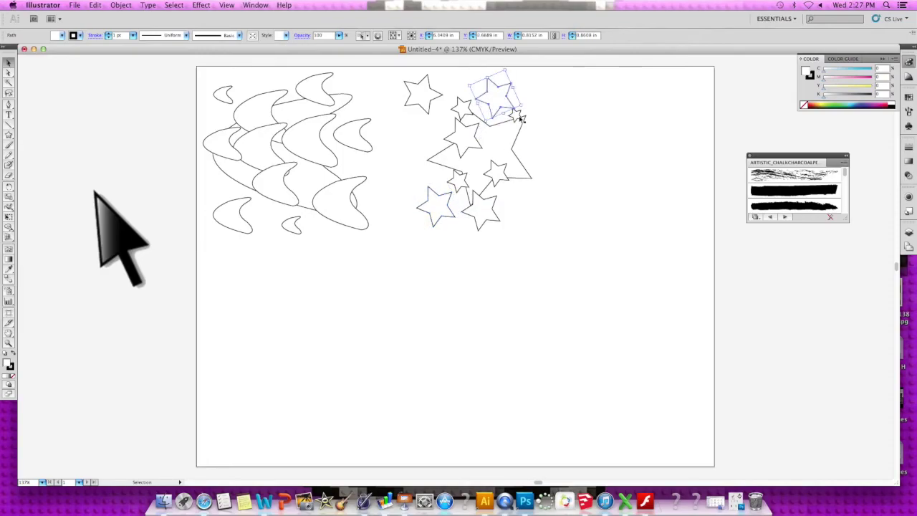
left_click_drag(528, 139, 451, 147)
left_click(559, 164)
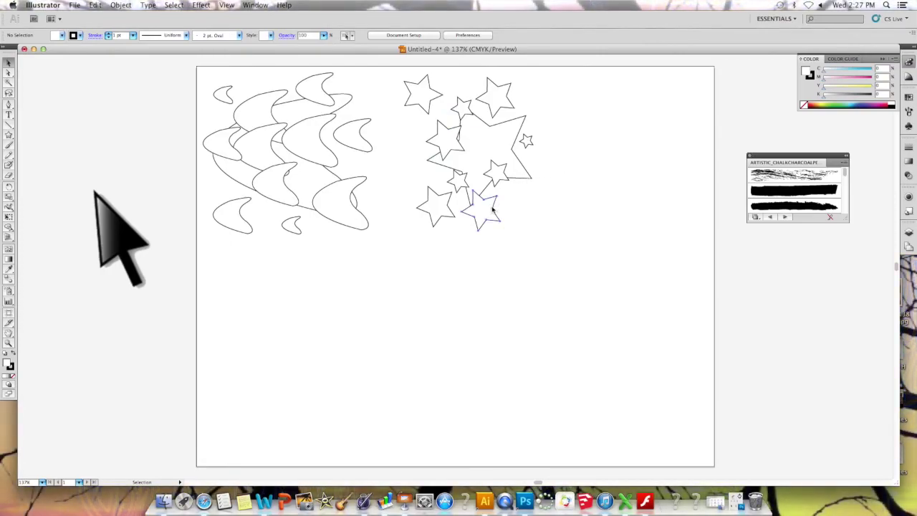
- Move the lower-right star right and add small star copies at the lower right and top
left_click_drag(492, 205, 507, 206)
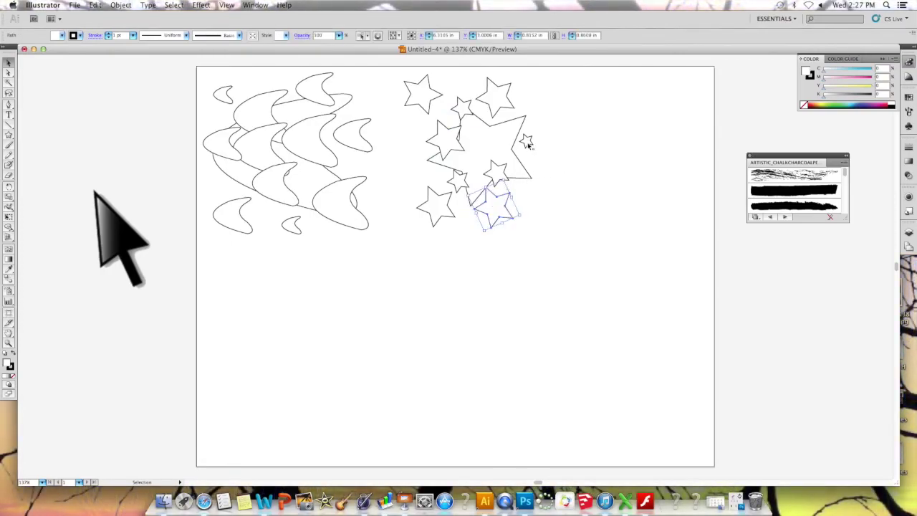
left_click_drag(527, 144, 531, 154)
left_click_drag(539, 202, 538, 200)
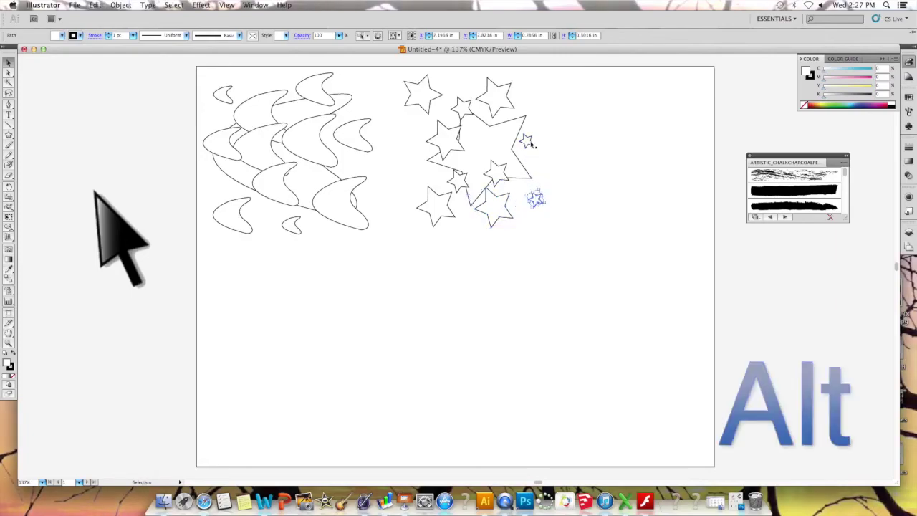
left_click_drag(528, 143, 470, 90)
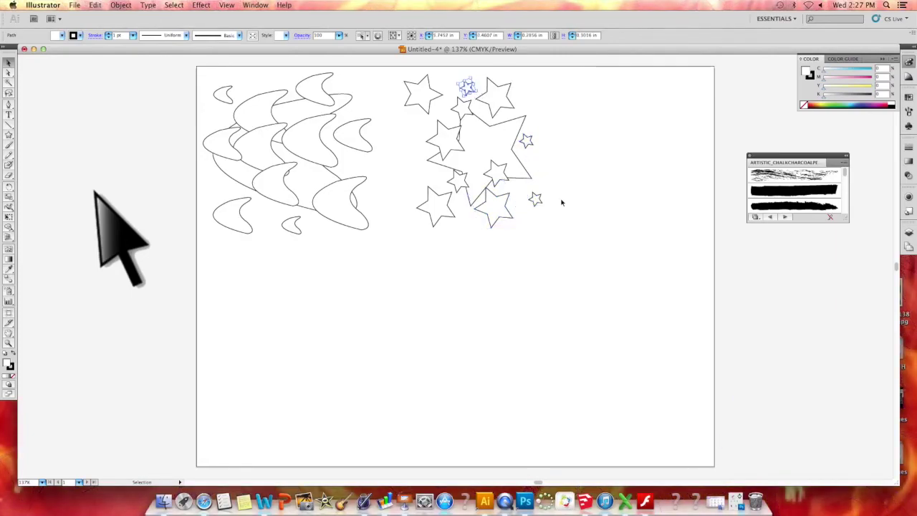
left_click(567, 244)
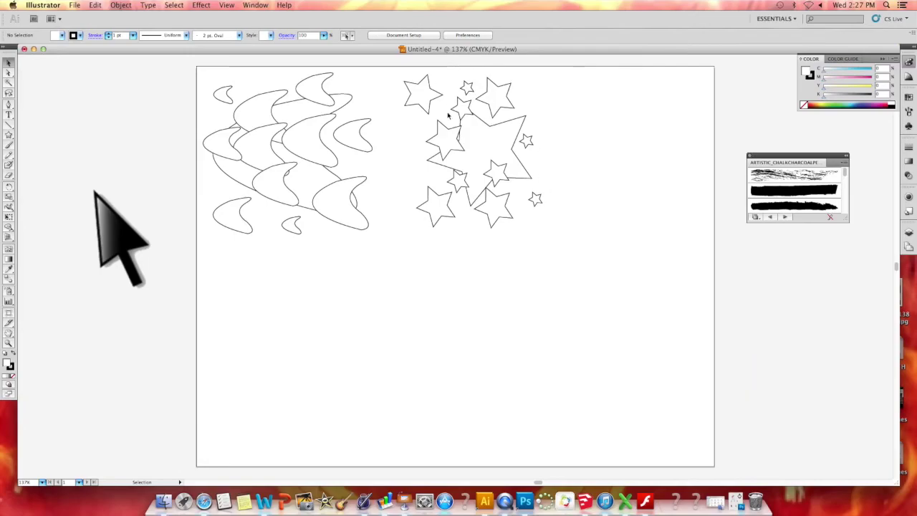
left_click_drag(444, 150, 423, 142)
left_click(571, 142)
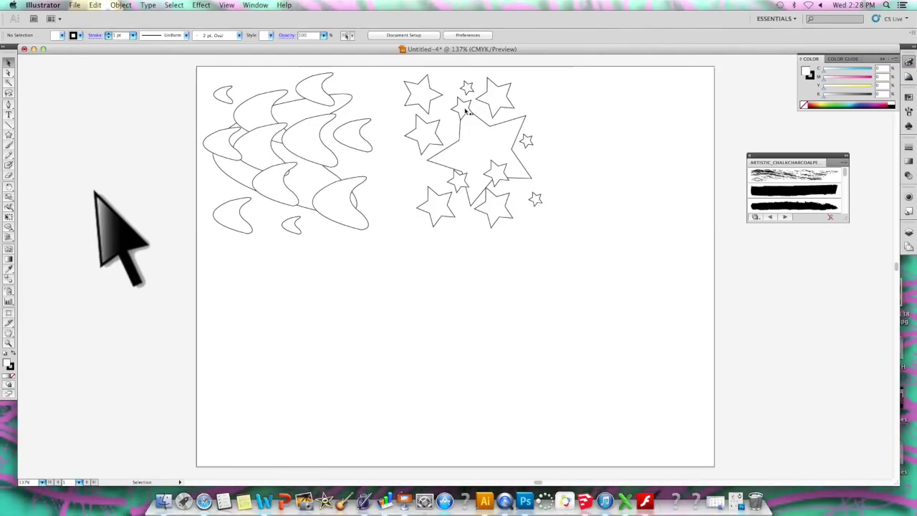
- Drag the small tilted star beside the top star at the cluster's upper right, then deselect it
left_click_drag(464, 111, 525, 100)
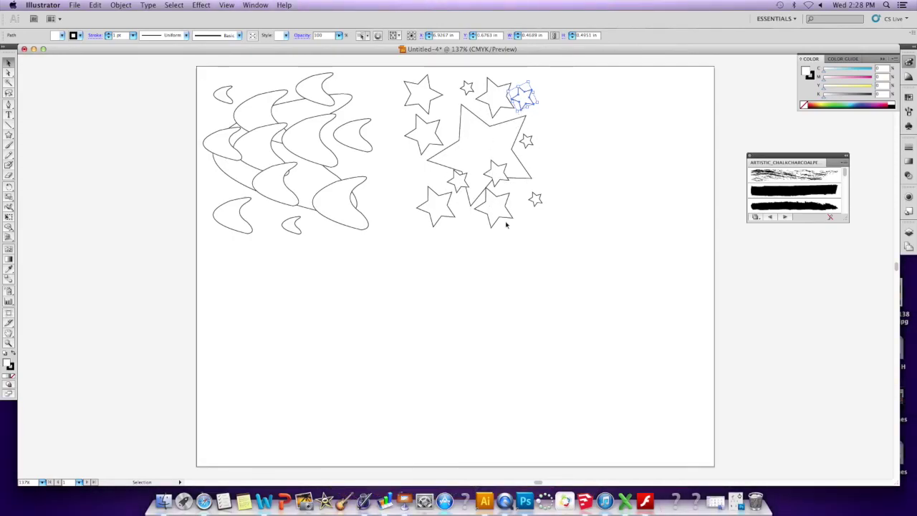
left_click(558, 239)
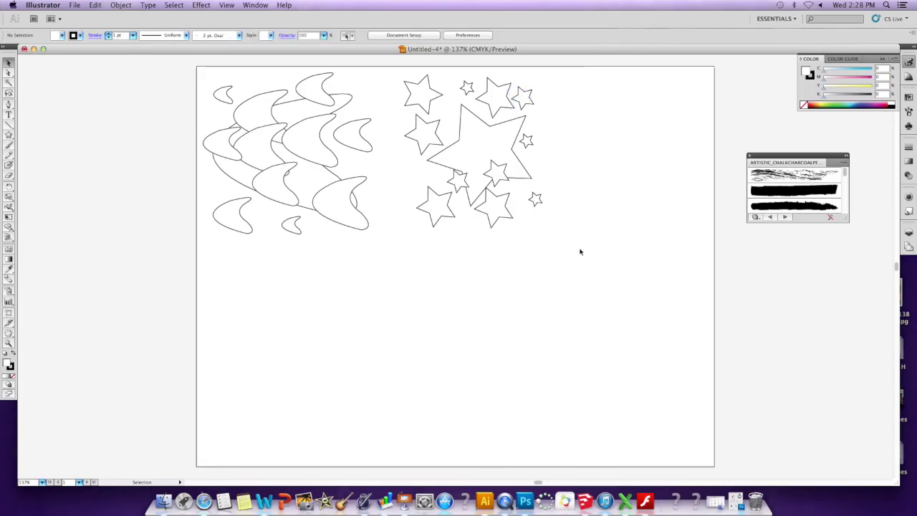